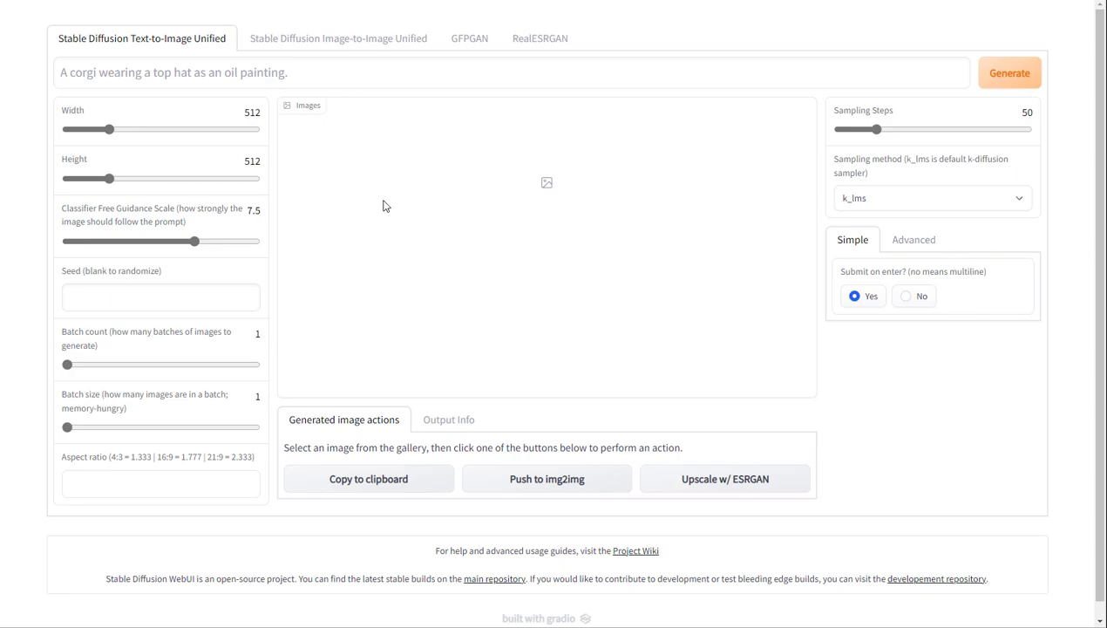
# Switch to the Lexica site and browse its image gallery for prompt examples
pyautogui.click(354, 74)
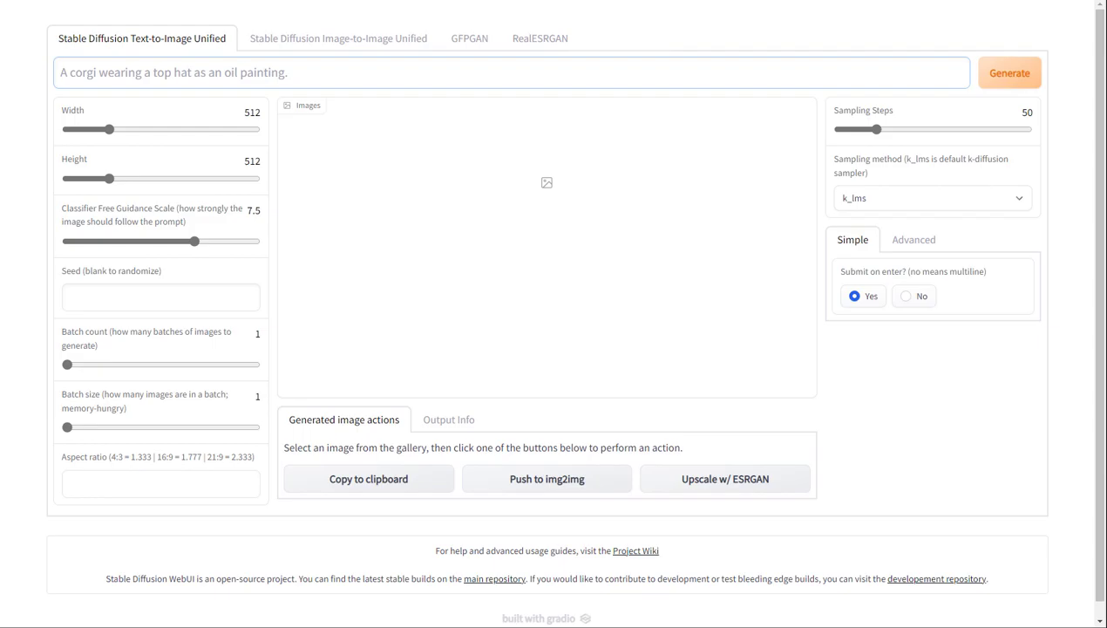
pyautogui.click(741, 0)
pyautogui.scroll(-6, 227, 321)
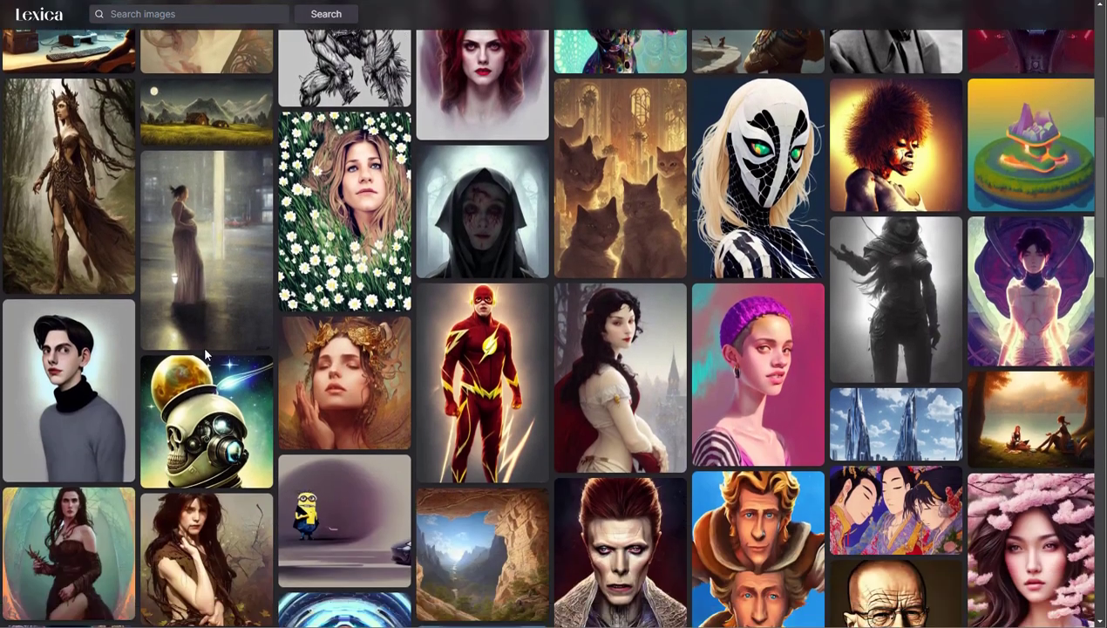
pyautogui.scroll(-5, 201, 357)
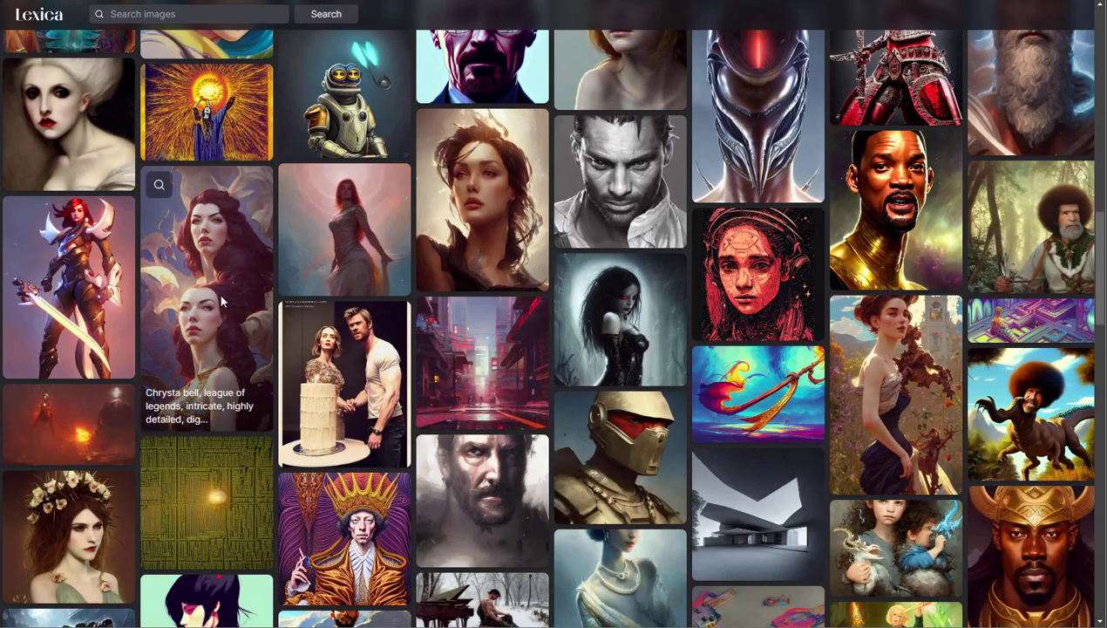
pyautogui.scroll(-1, 598, 309)
pyautogui.scroll(-5, 598, 309)
pyautogui.scroll(10, 512, 266)
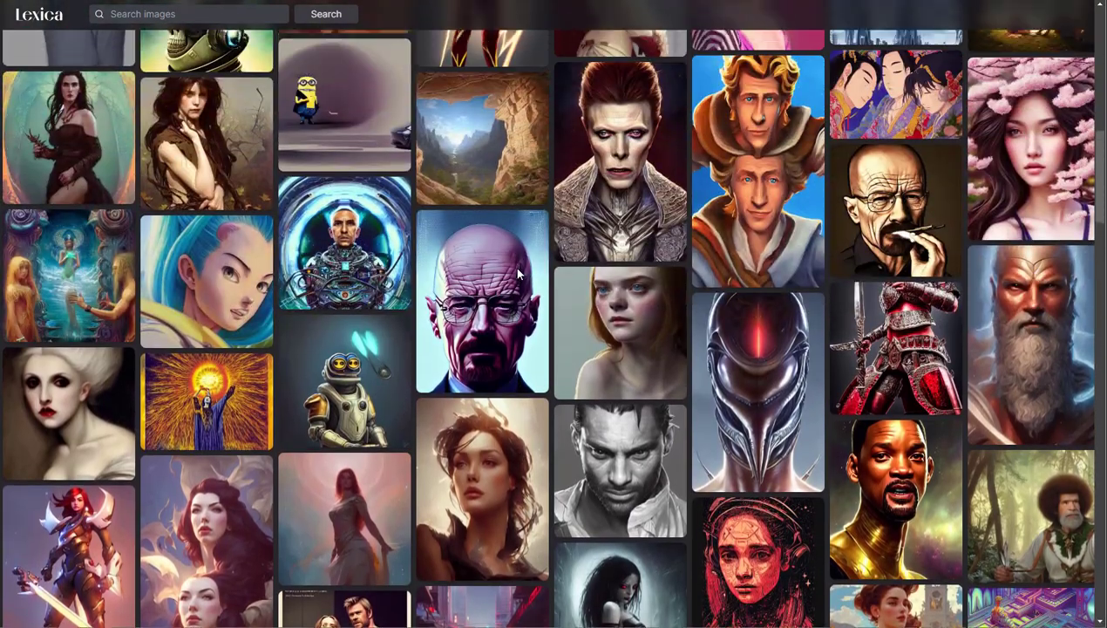
pyautogui.scroll(3, 442, 225)
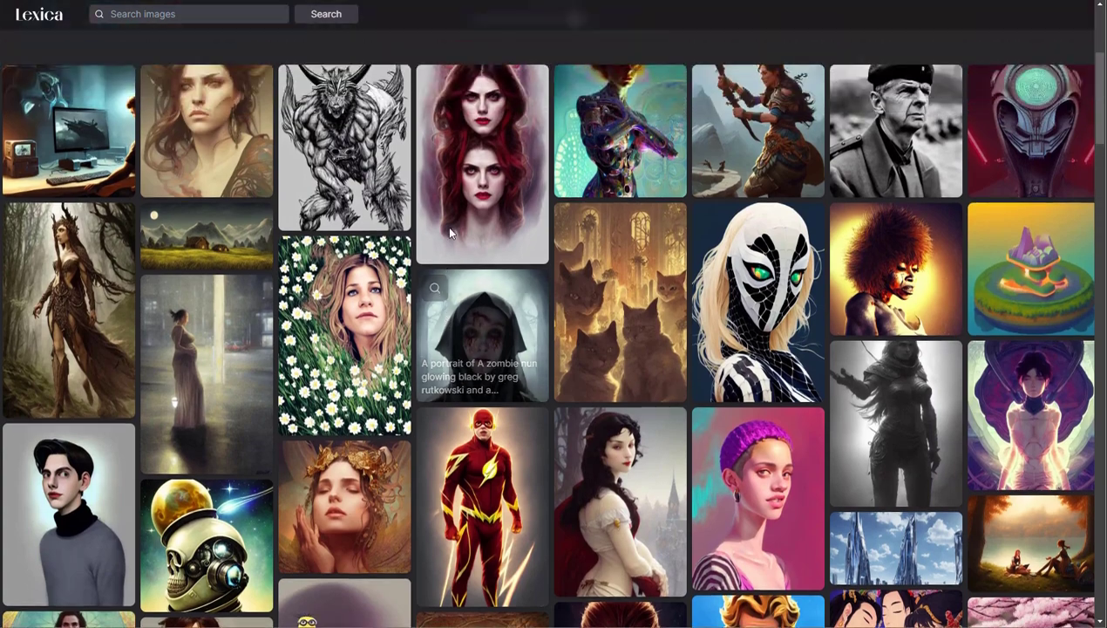
# Open the details of the female wood elf image and examine its guidance scale
pyautogui.click(85, 319)
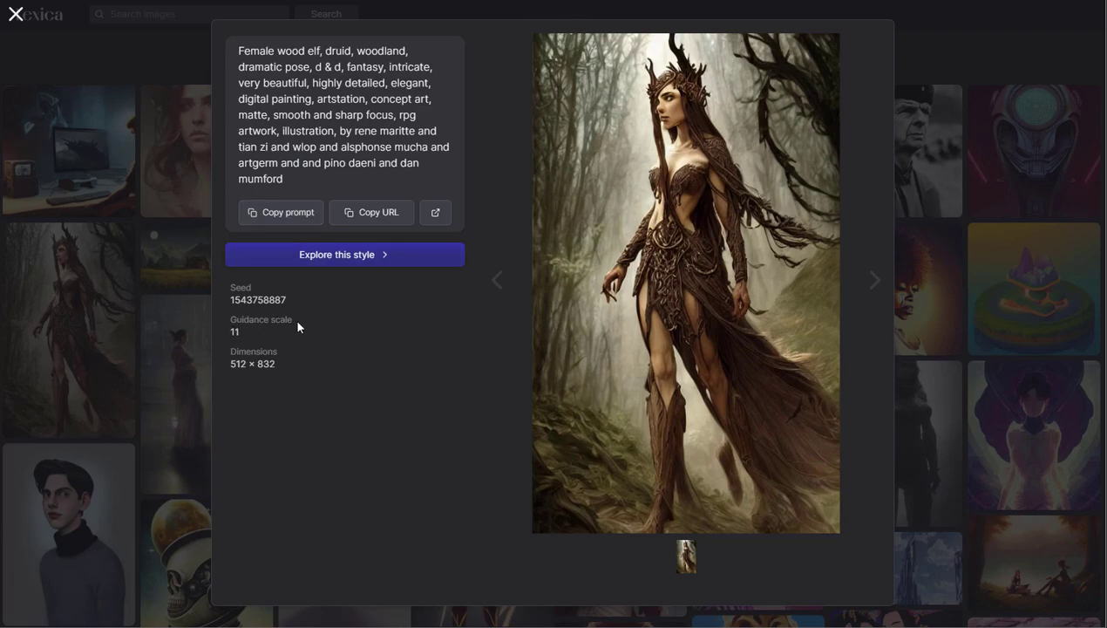
pyautogui.moveTo(231, 332); pyautogui.dragTo(244, 333)
pyautogui.click(246, 335)
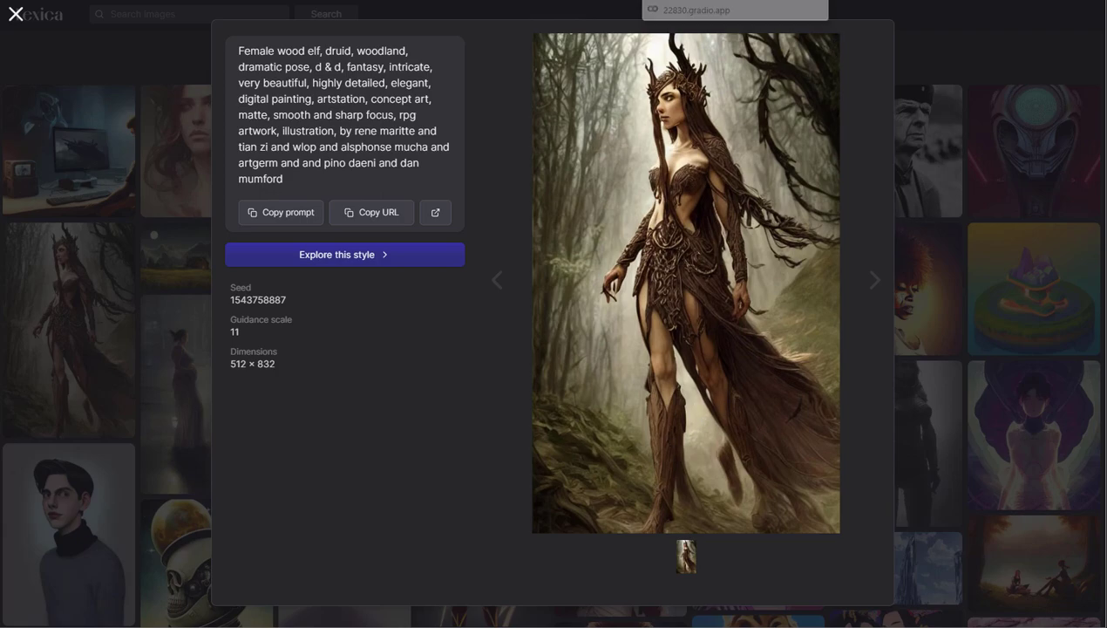
# Copy the wood elf image's prompt and paste it into the prompt field of the Stable Diffusion web UI
pyautogui.click(295, 213)
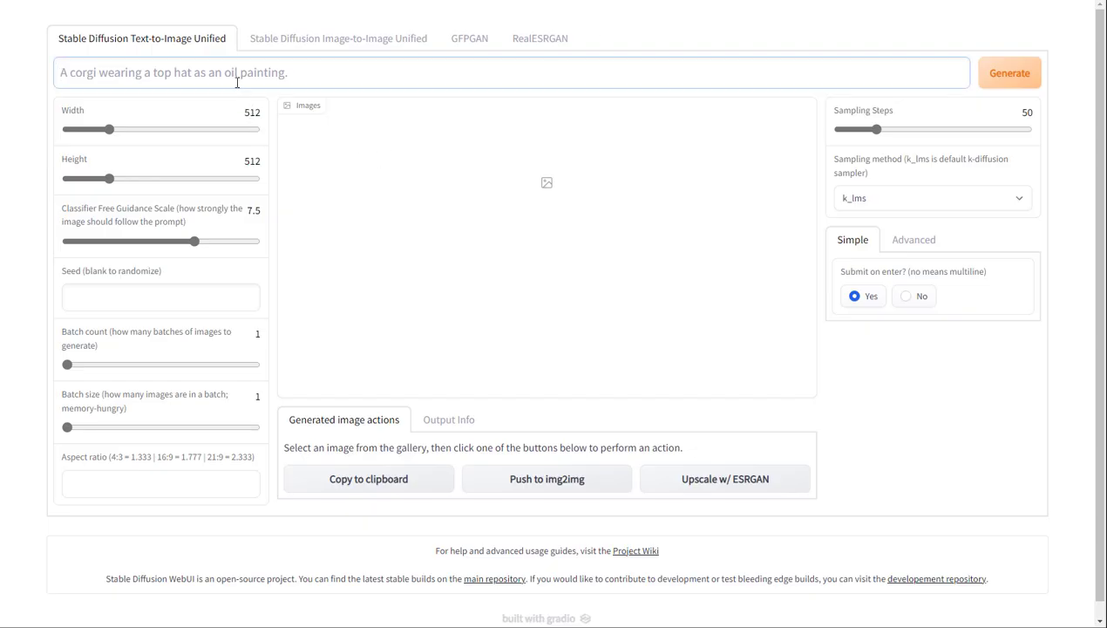
pyautogui.click(272, 76)
pyautogui.hotkey('ctrl', 'v')
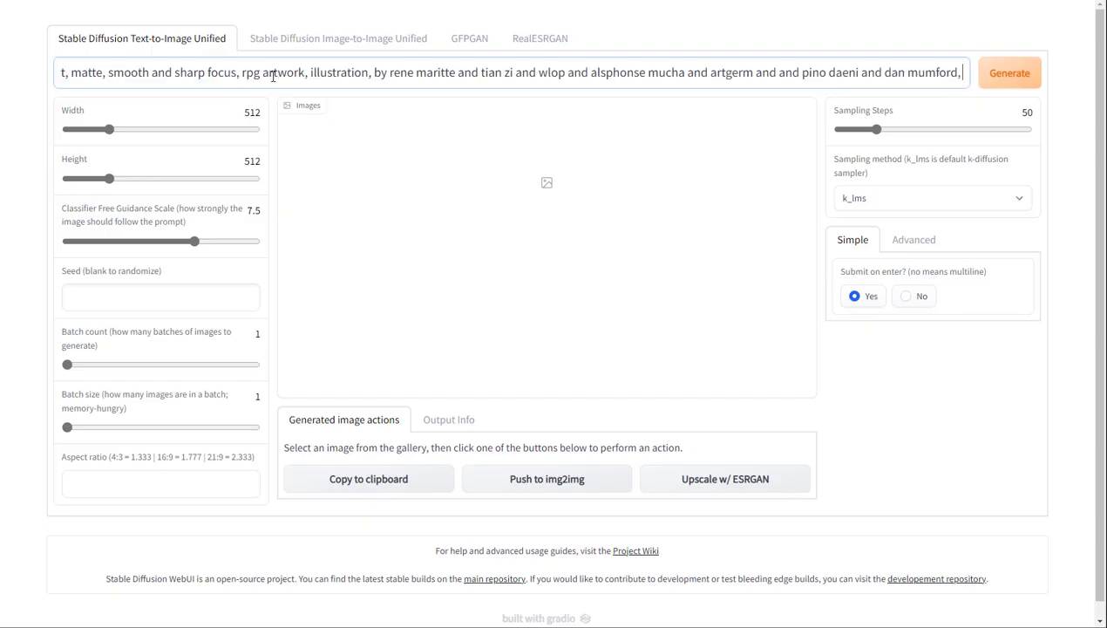
pyautogui.moveTo(111, 75); pyautogui.dragTo(80, 111)
pyautogui.click(179, 75)
pyautogui.click(96, 80)
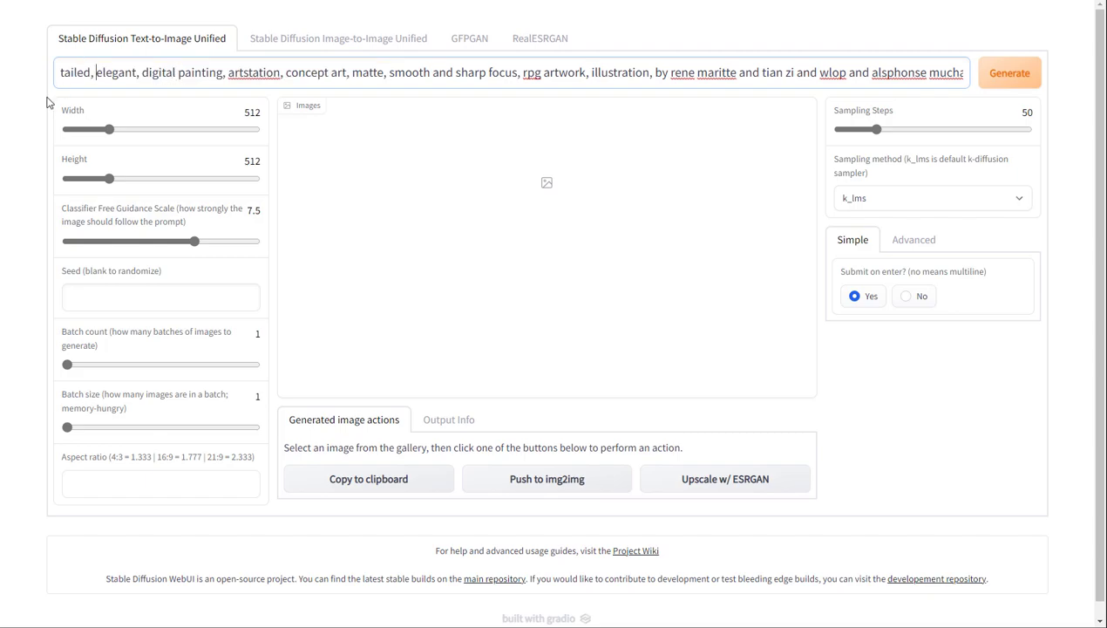
pyautogui.click(548, 262)
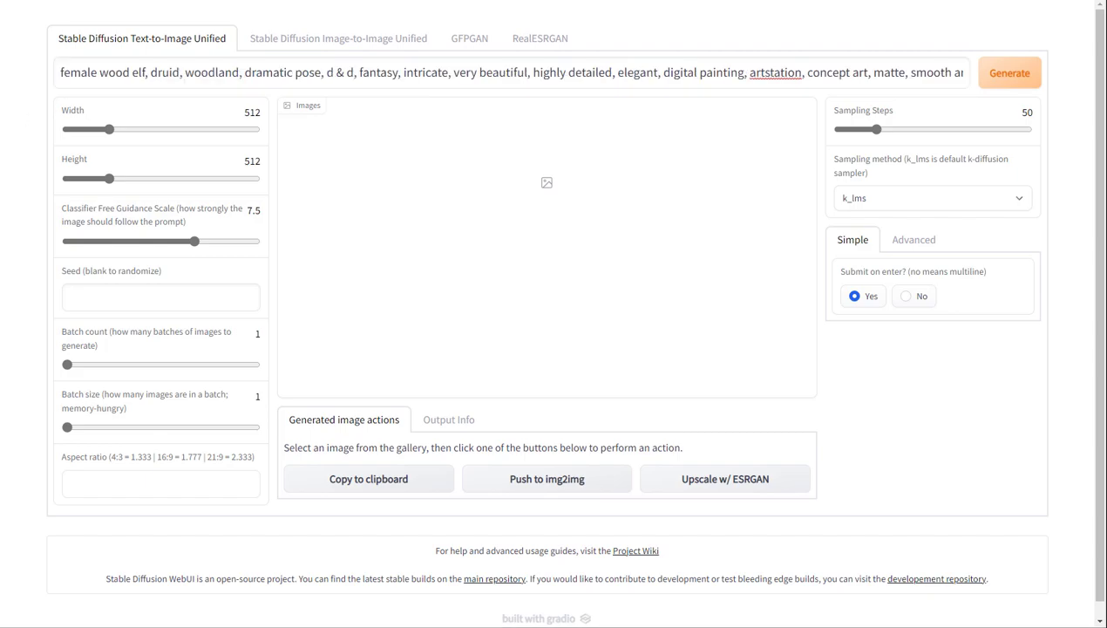
# Replace the prompt with "a highly detailed epic cinematic concept art CG render digital painting artwork: Elizabeth Olsen, By Greg Rutkowski, precise correct anatomy, highly detailed, detailed face"
pyautogui.click(290, 68)
pyautogui.hotkey('ctrl', 'a')
pyautogui.hotkey('ctrl', 'v')
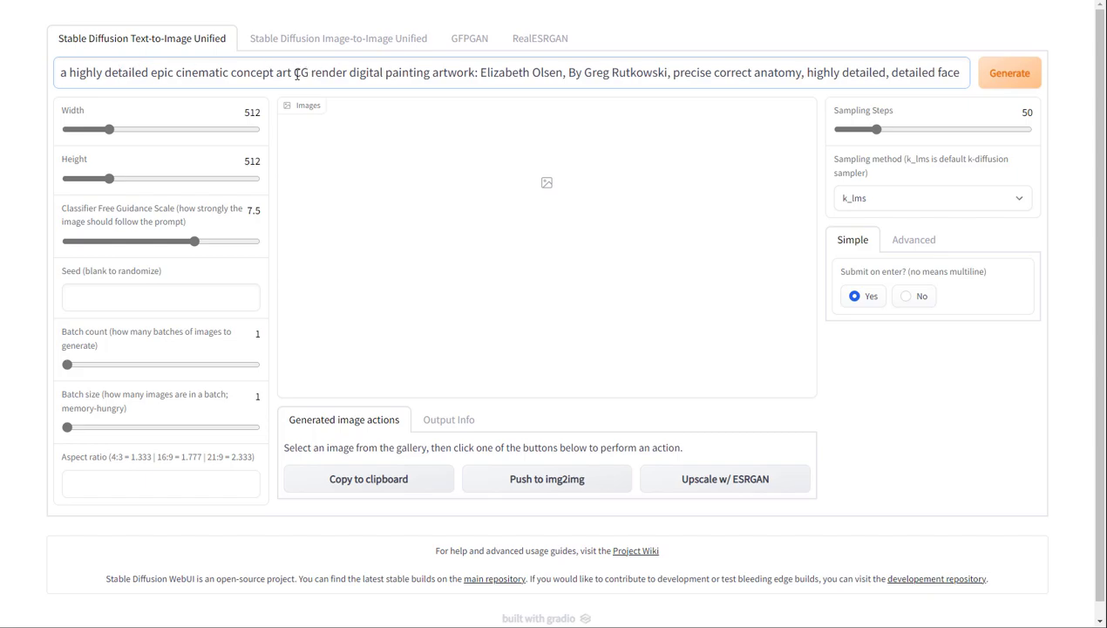
# Examine the prompt's parts: the art style, the subject, the artist and the detail terms
pyautogui.moveTo(294, 74); pyautogui.dragTo(347, 74)
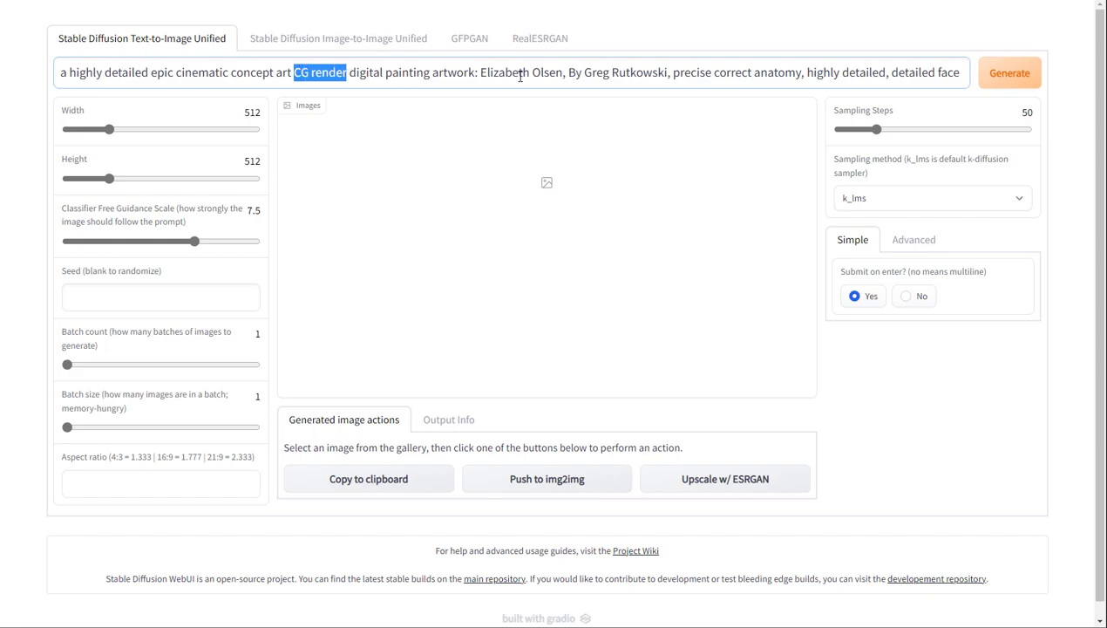
pyautogui.moveTo(482, 74); pyautogui.dragTo(559, 72)
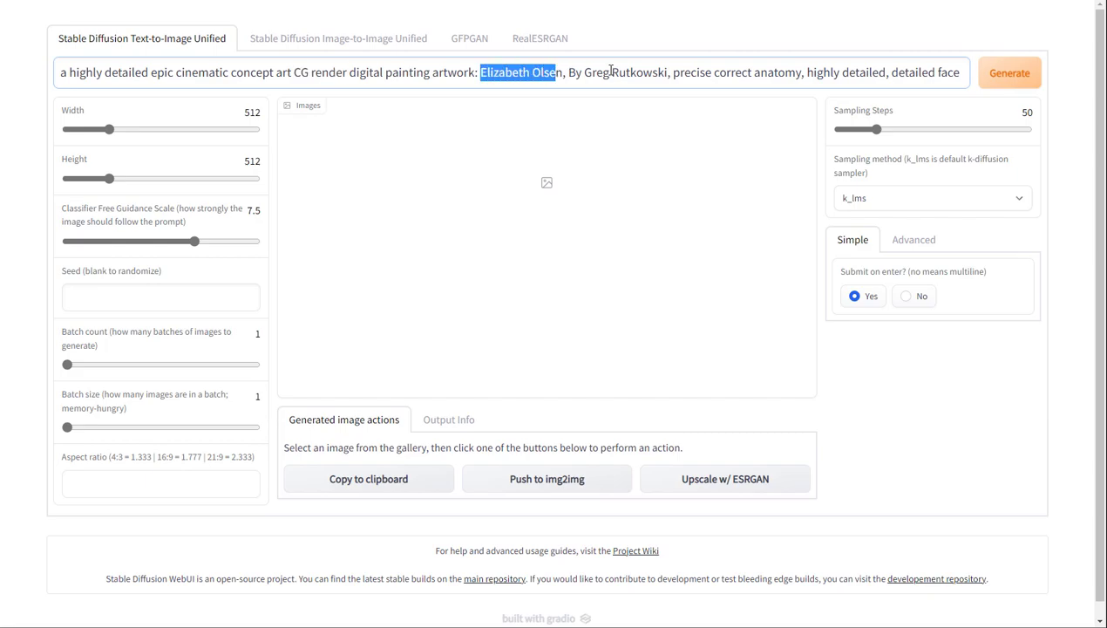
pyautogui.doubleClick(598, 72)
pyautogui.click(565, 72)
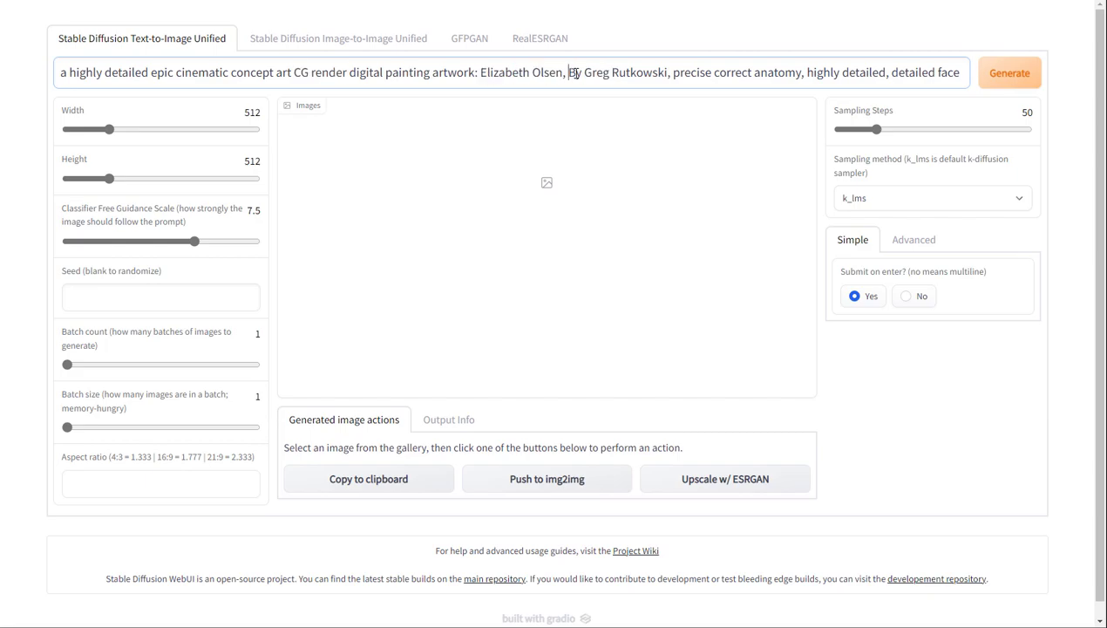
pyautogui.click(596, 73)
pyautogui.click(689, 74)
pyautogui.doubleClick(907, 74)
pyautogui.moveTo(957, 73); pyautogui.dragTo(892, 75)
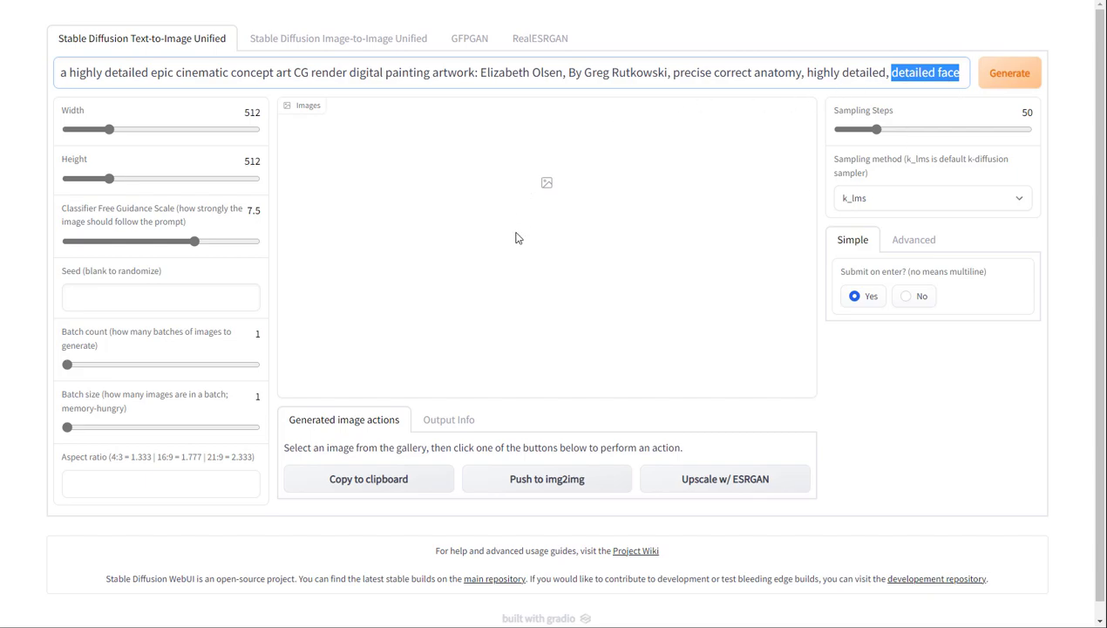
pyautogui.click(867, 73)
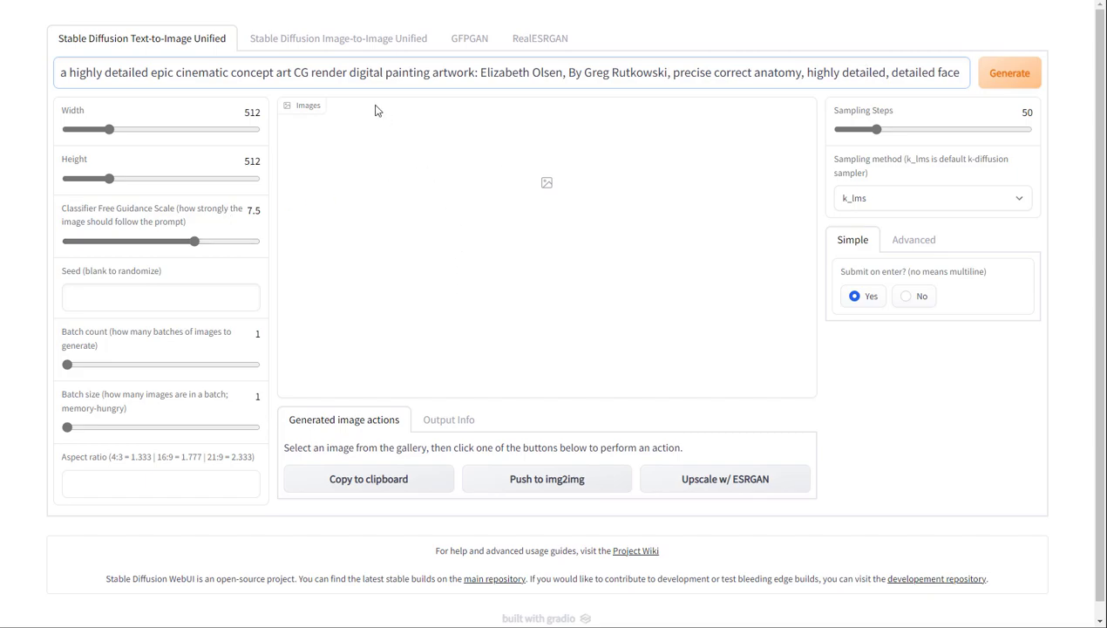
pyautogui.moveTo(324, 72); pyautogui.dragTo(187, 73)
pyautogui.click(129, 73)
# Lower the Classifier Free Guidance Scale to 4.5 and review the prompt terms it affects
pyautogui.moveTo(192, 239); pyautogui.dragTo(189, 244)
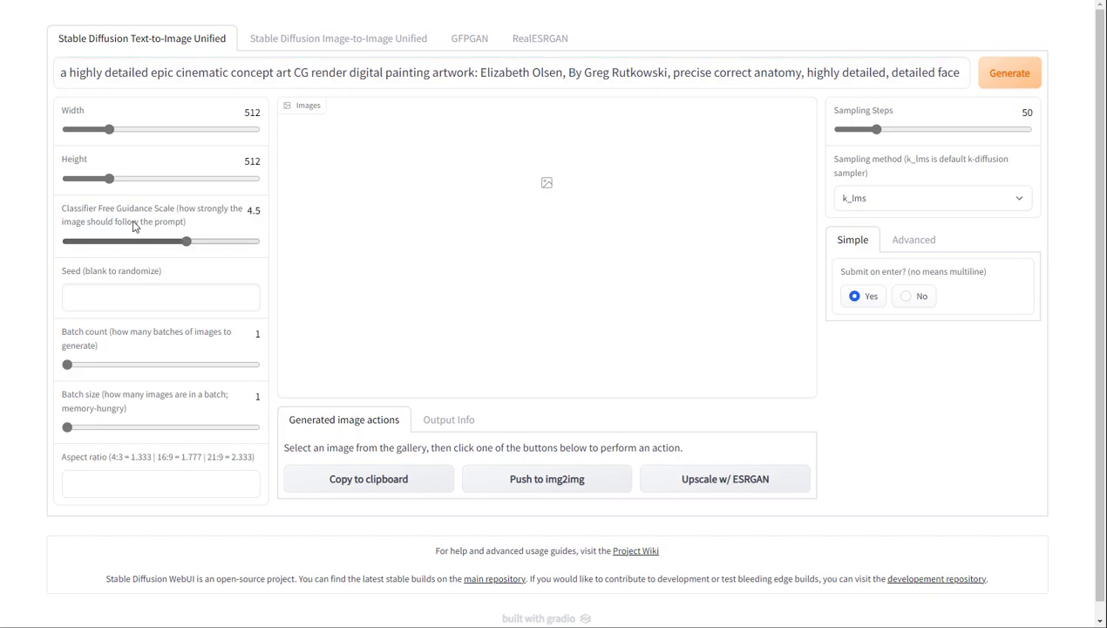
pyautogui.click(419, 73)
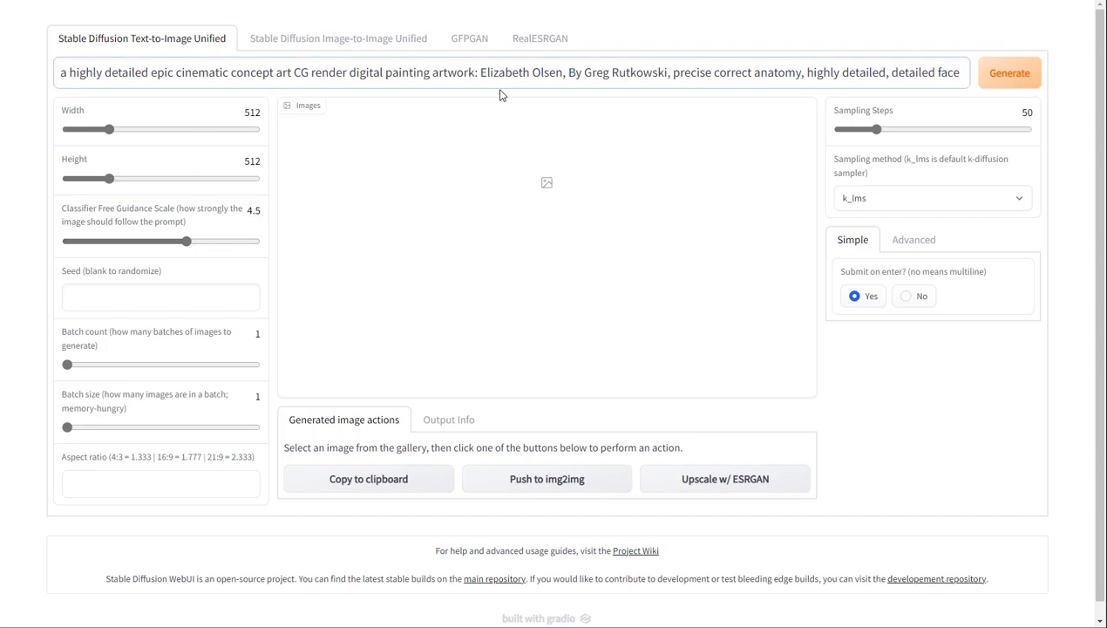
pyautogui.moveTo(511, 75); pyautogui.dragTo(563, 75)
pyautogui.click(658, 75)
pyautogui.doubleClick(737, 72)
pyautogui.click(818, 72)
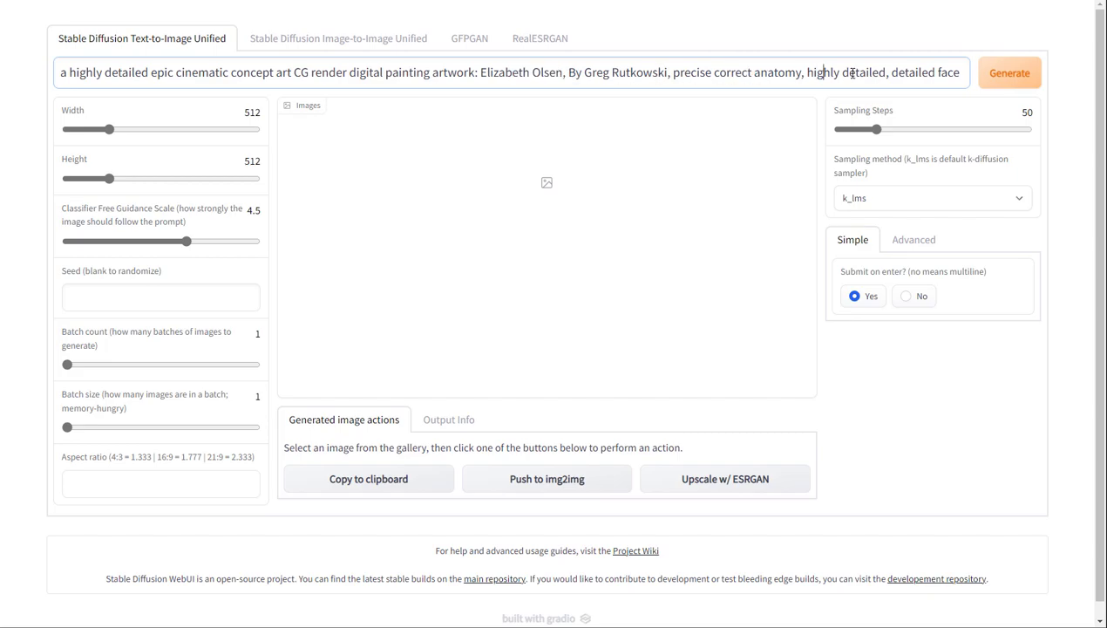
# Raise the Classifier Free Guidance Scale to 18 and review the subject, artist and detail terms in the prompt
pyautogui.moveTo(187, 247); pyautogui.dragTo(224, 245)
pyautogui.click(658, 74)
pyautogui.moveTo(487, 74); pyautogui.dragTo(704, 73)
pyautogui.click(825, 74)
pyautogui.click(867, 74)
pyautogui.click(224, 243)
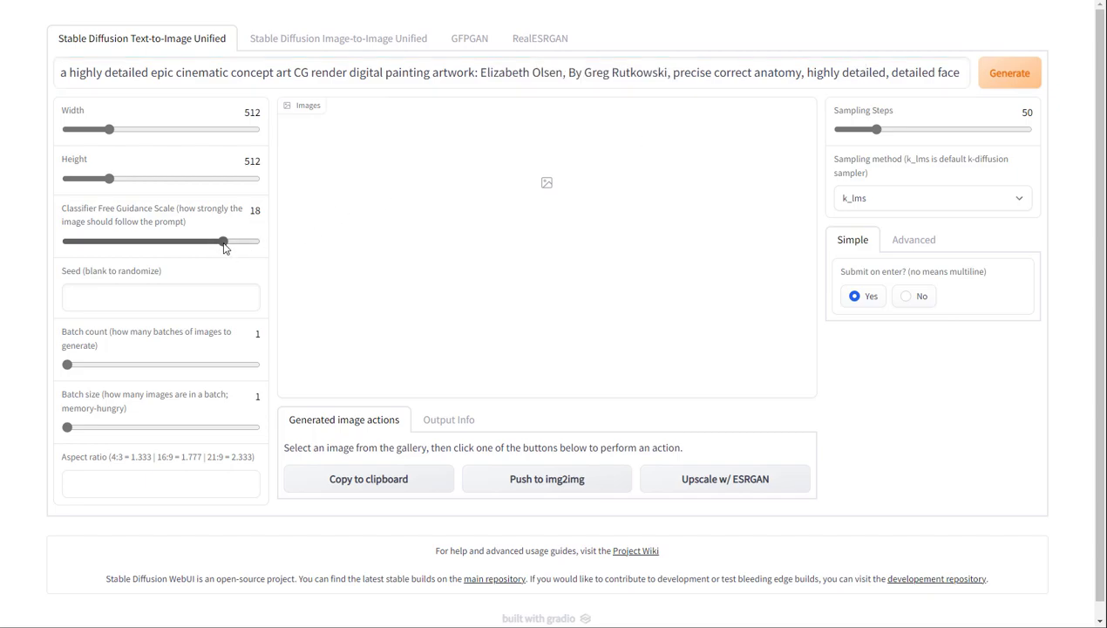
# Set the Classifier Free Guidance Scale to 8 and go over the second half of the prompt
pyautogui.moveTo(224, 247); pyautogui.dragTo(196, 244)
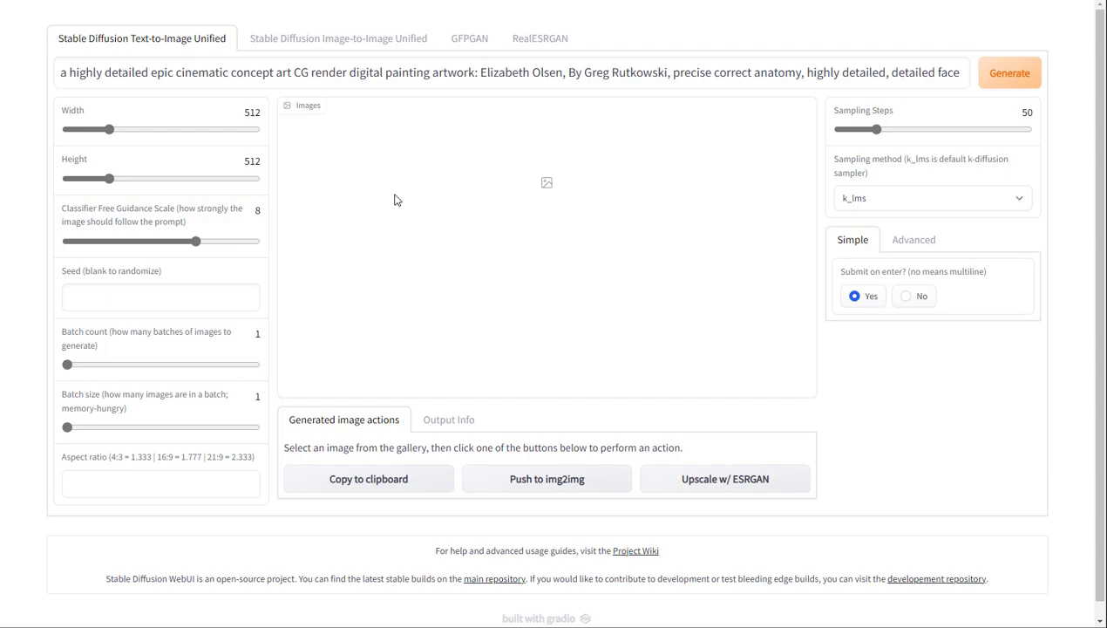
pyautogui.moveTo(463, 73); pyautogui.dragTo(725, 74)
pyautogui.click(826, 73)
pyautogui.click(866, 73)
# Set the Classifier Free Guidance Scale to 5
pyautogui.moveTo(205, 249); pyautogui.dragTo(190, 247)
pyautogui.moveTo(475, 72); pyautogui.dragTo(619, 73)
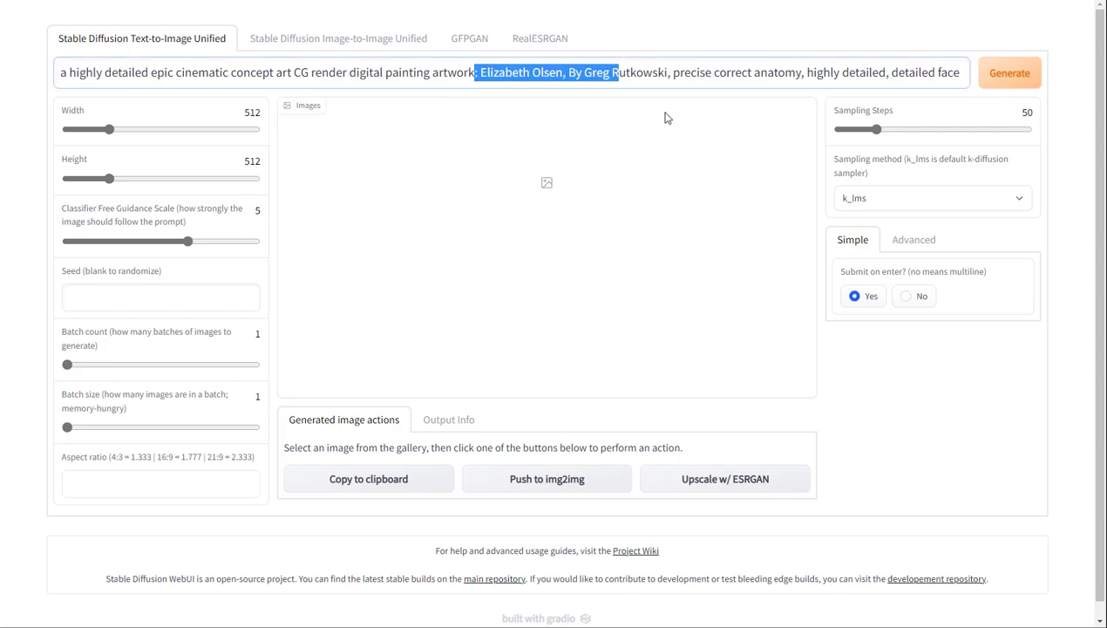
pyautogui.click(139, 296)
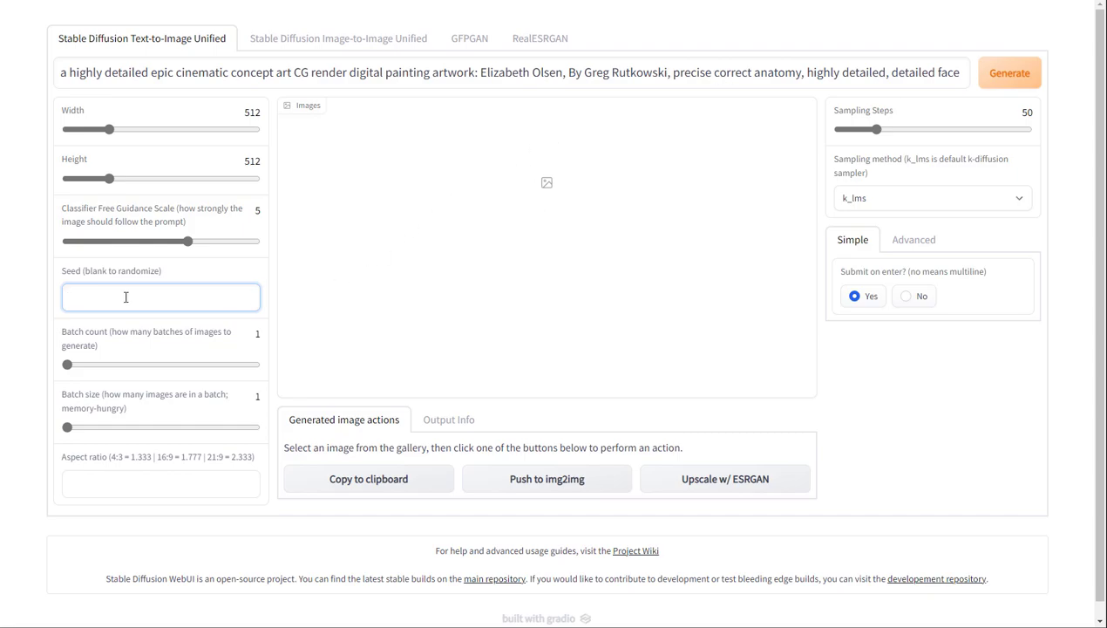
pyautogui.doubleClick(69, 273)
pyautogui.click(179, 278)
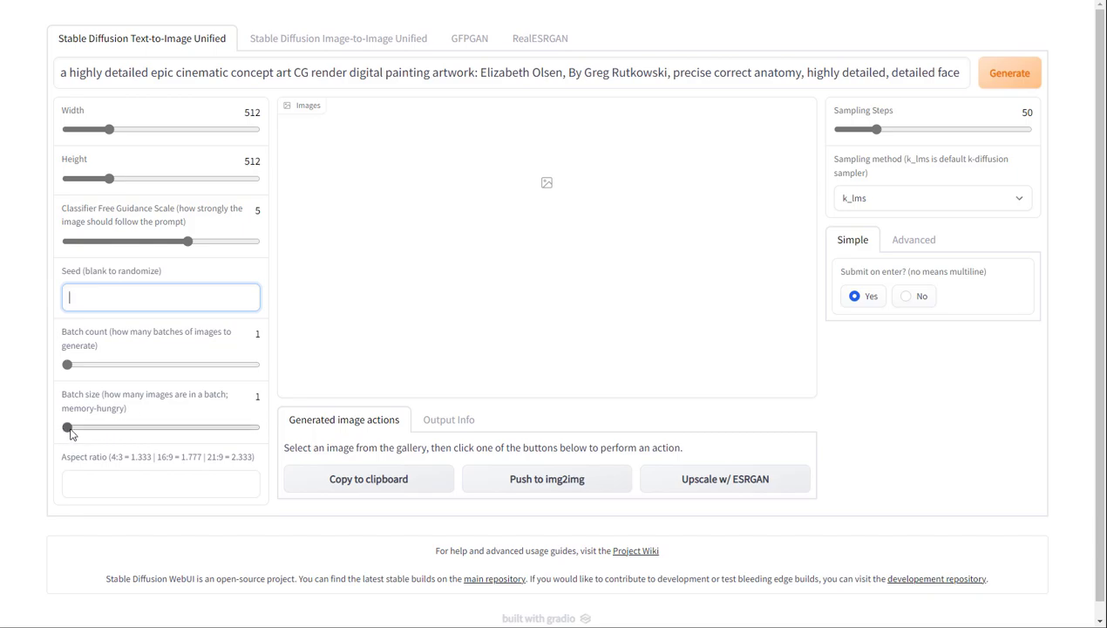
# Set the batch count to 22 and the batch size to 3
pyautogui.moveTo(67, 365); pyautogui.dragTo(83, 366)
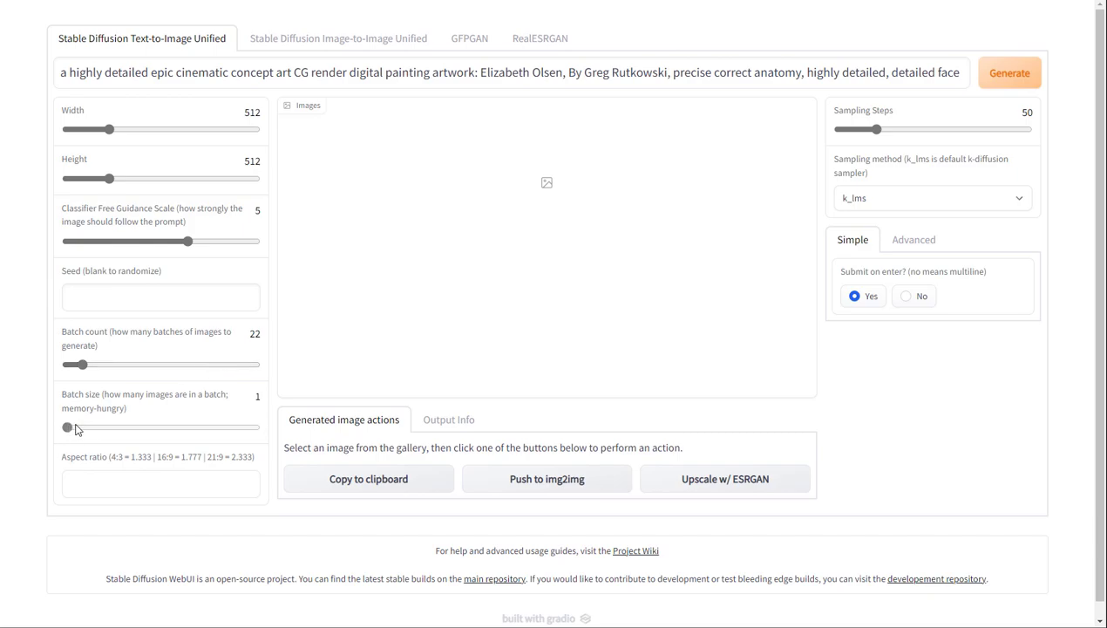
pyautogui.moveTo(78, 428); pyautogui.dragTo(122, 437)
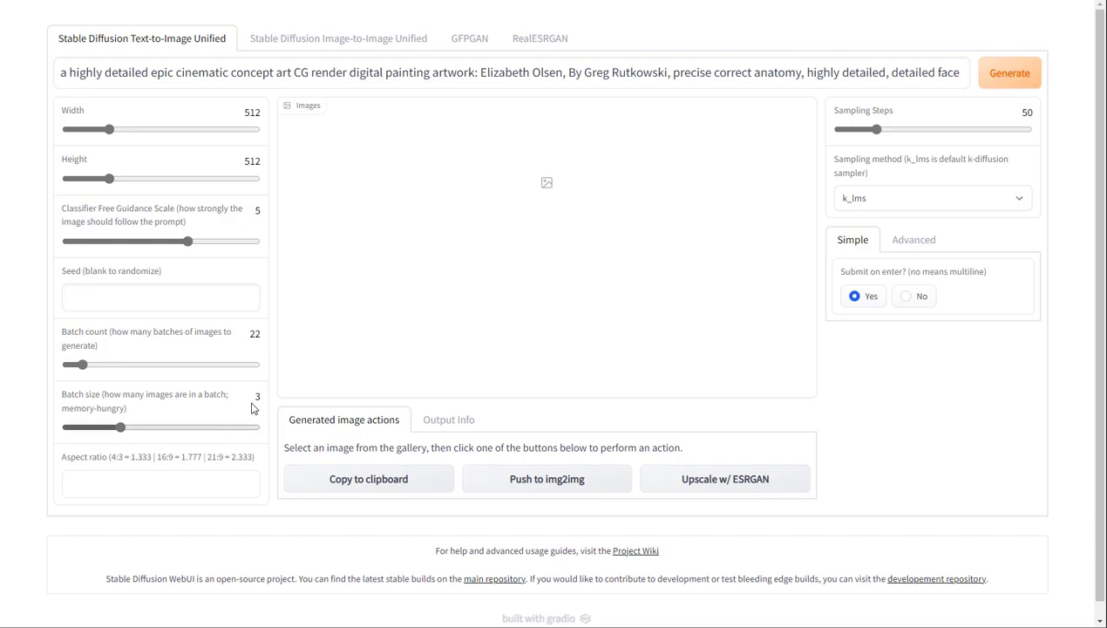
pyautogui.moveTo(286, 408); pyautogui.dragTo(255, 390)
pyautogui.doubleClick(254, 334)
# Return both the batch size and the batch count to 1
pyautogui.moveTo(122, 427); pyautogui.dragTo(10, 430)
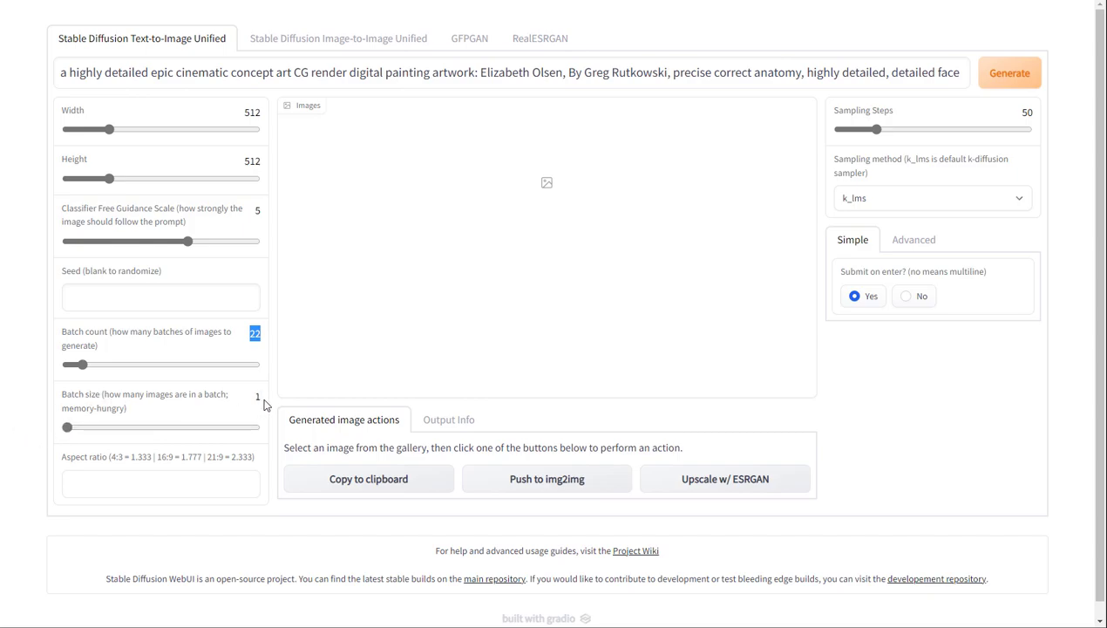
pyautogui.moveTo(81, 364); pyautogui.dragTo(41, 365)
# Raise the number of sampling steps to 190
pyautogui.moveTo(834, 74); pyautogui.dragTo(785, 74)
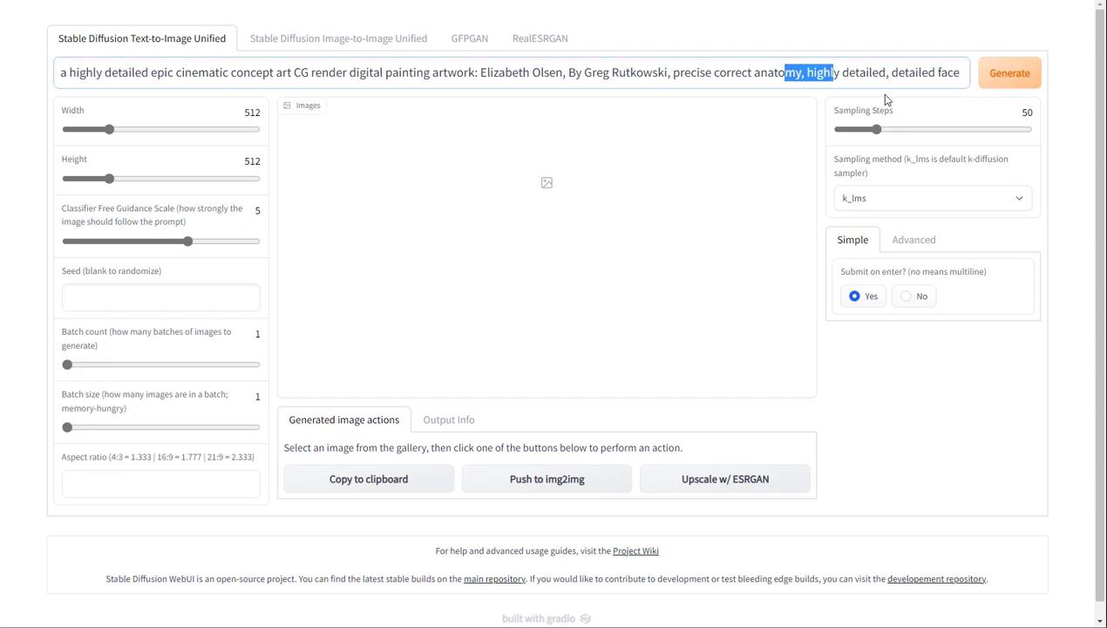
pyautogui.click(918, 129)
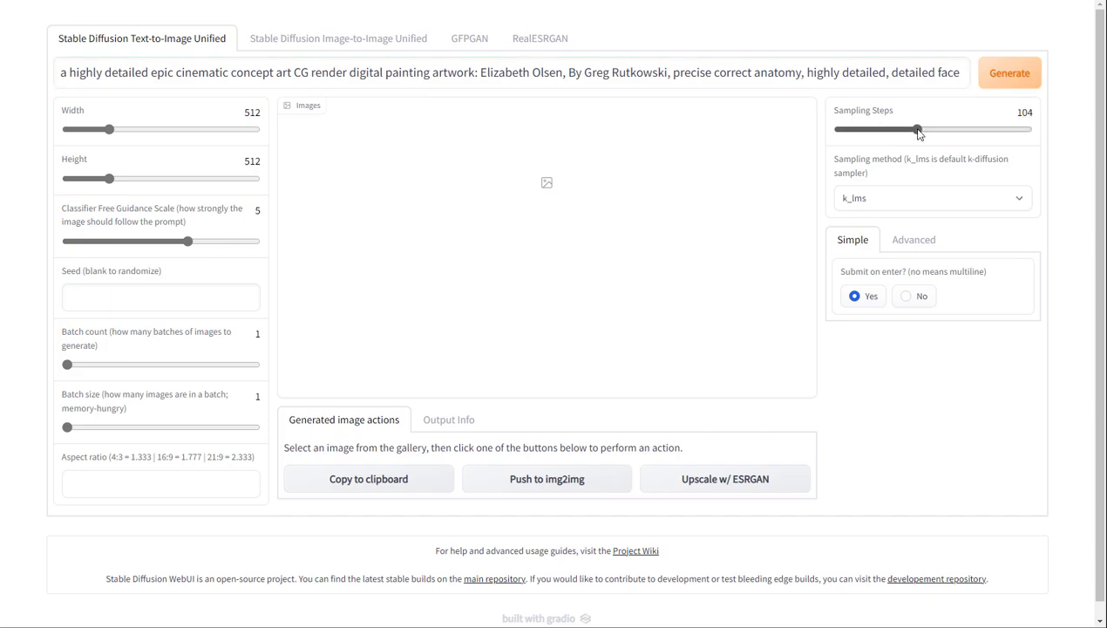
pyautogui.moveTo(918, 130); pyautogui.dragTo(985, 131)
pyautogui.doubleClick(1023, 113)
pyautogui.click(1026, 160)
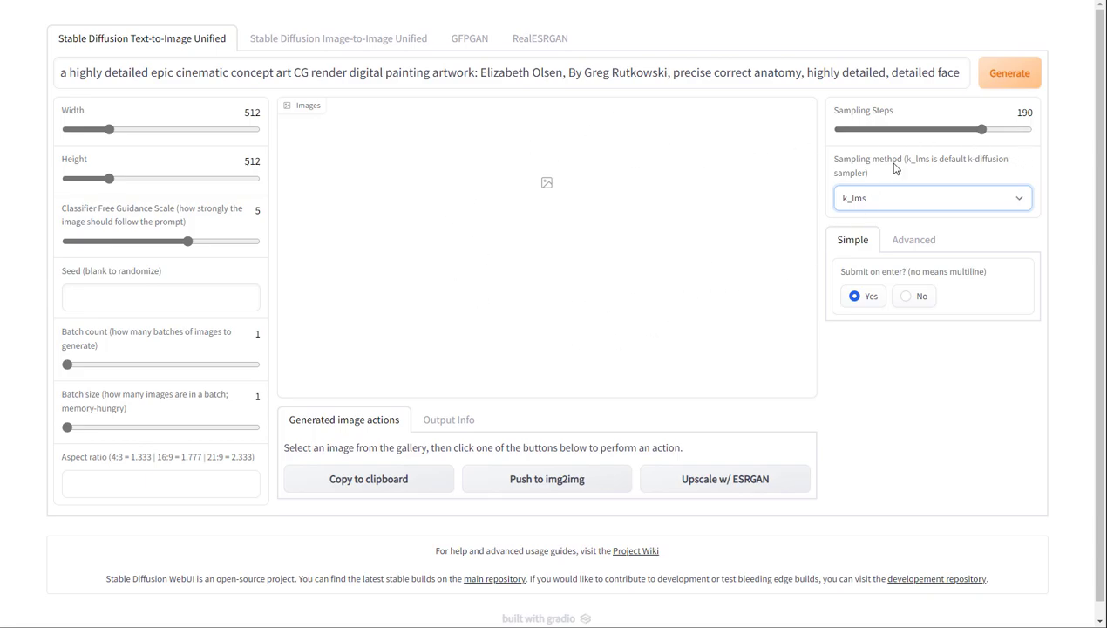
# Set the sampling steps to 30 and the sampling method to k_euler_a
pyautogui.moveTo(1016, 112); pyautogui.dragTo(862, 135)
pyautogui.click(1054, 133)
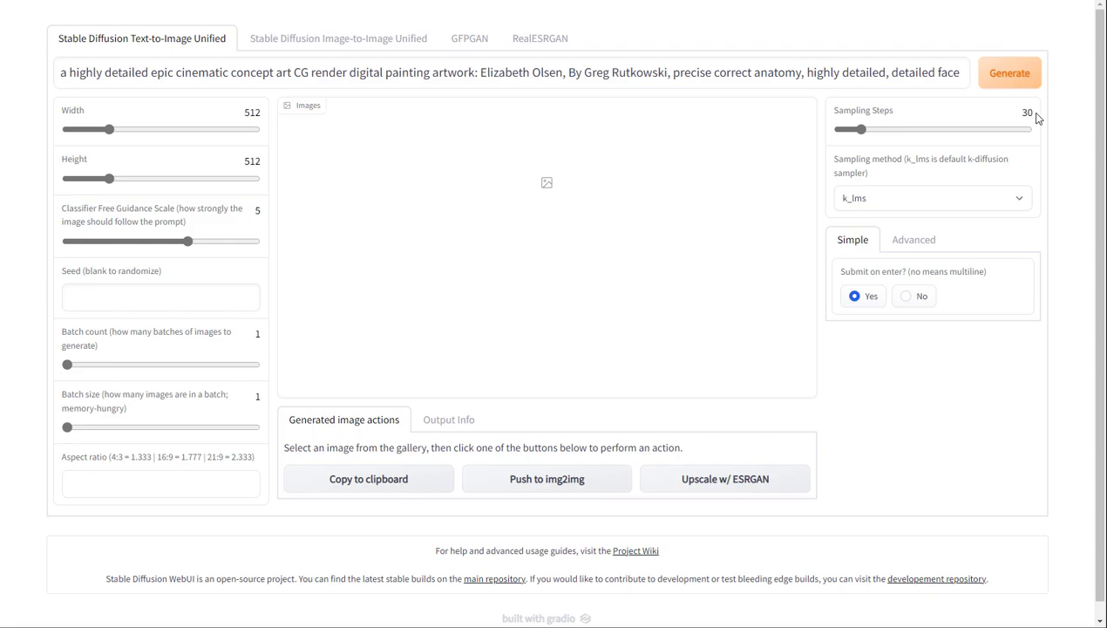
pyautogui.click(835, 81)
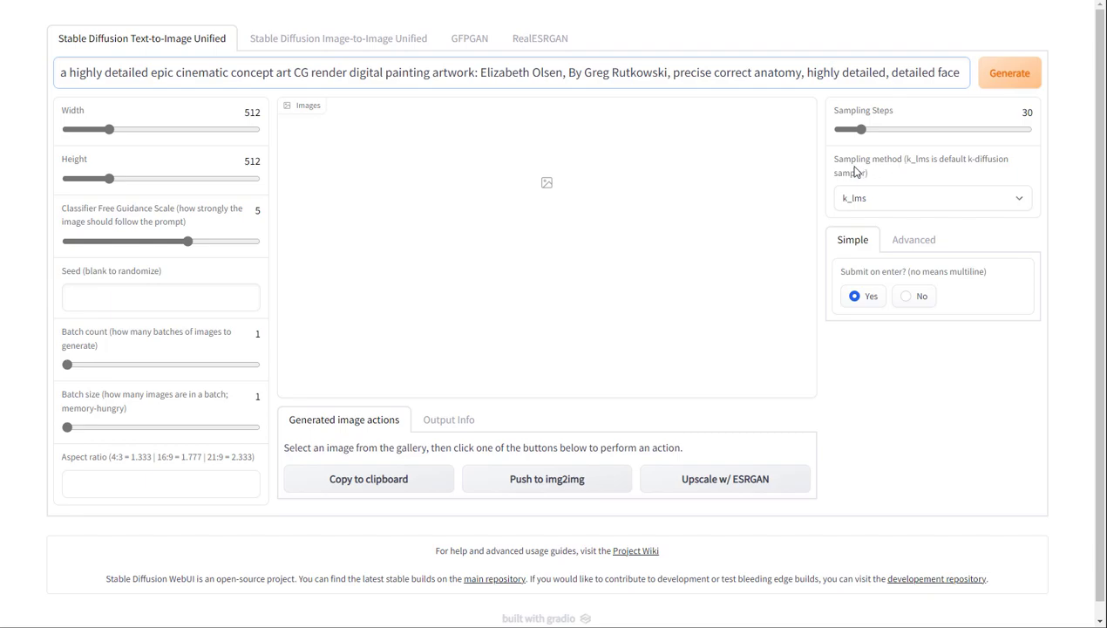
pyautogui.click(920, 207)
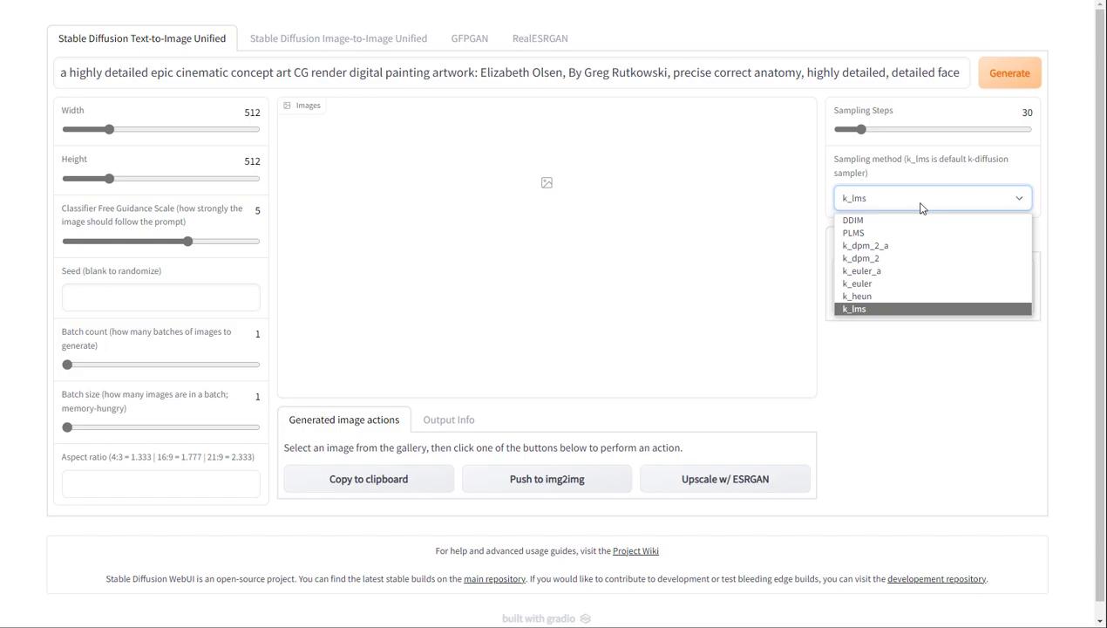
pyautogui.click(886, 272)
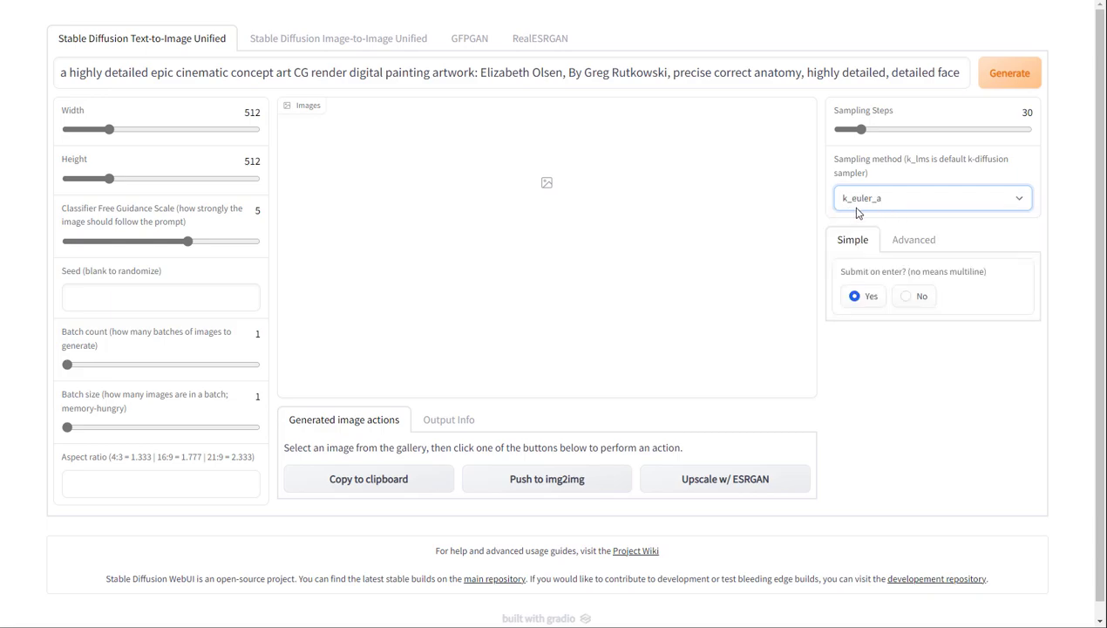
# Generate the portrait with the Classifier Free Guidance Scale set to 9 and the k_euler sampling method
pyautogui.click(913, 361)
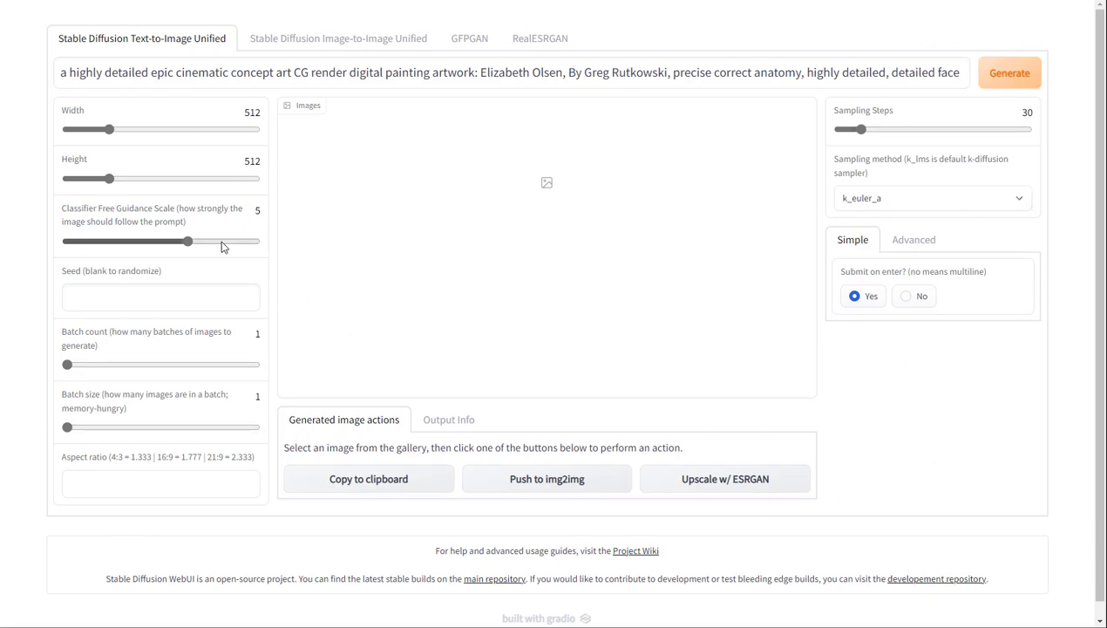
pyautogui.click(1003, 75)
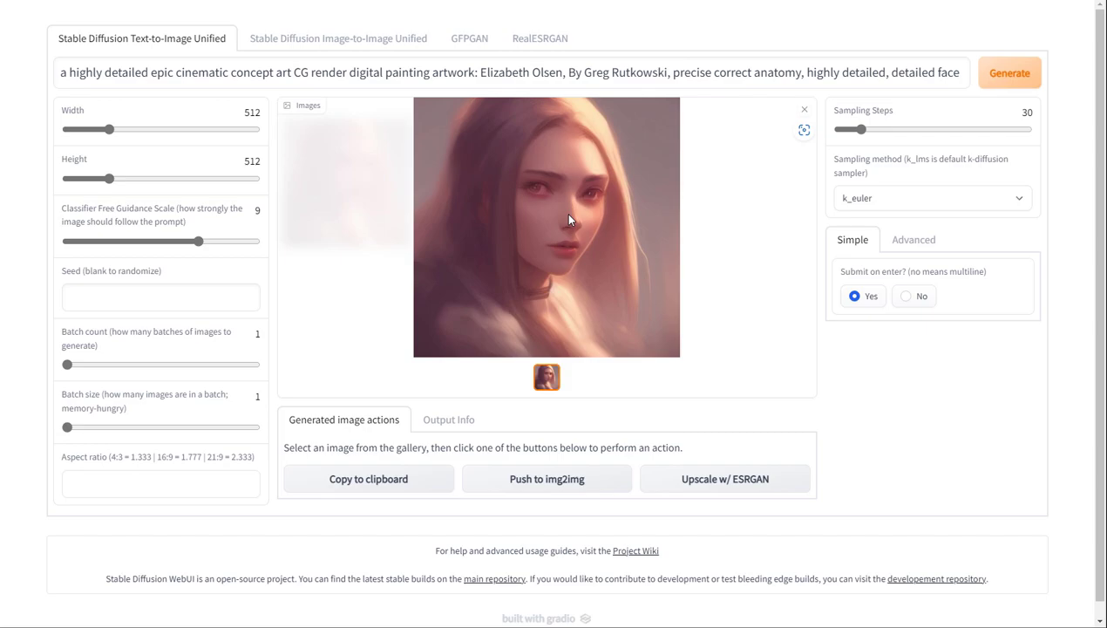
pyautogui.click(86, 290)
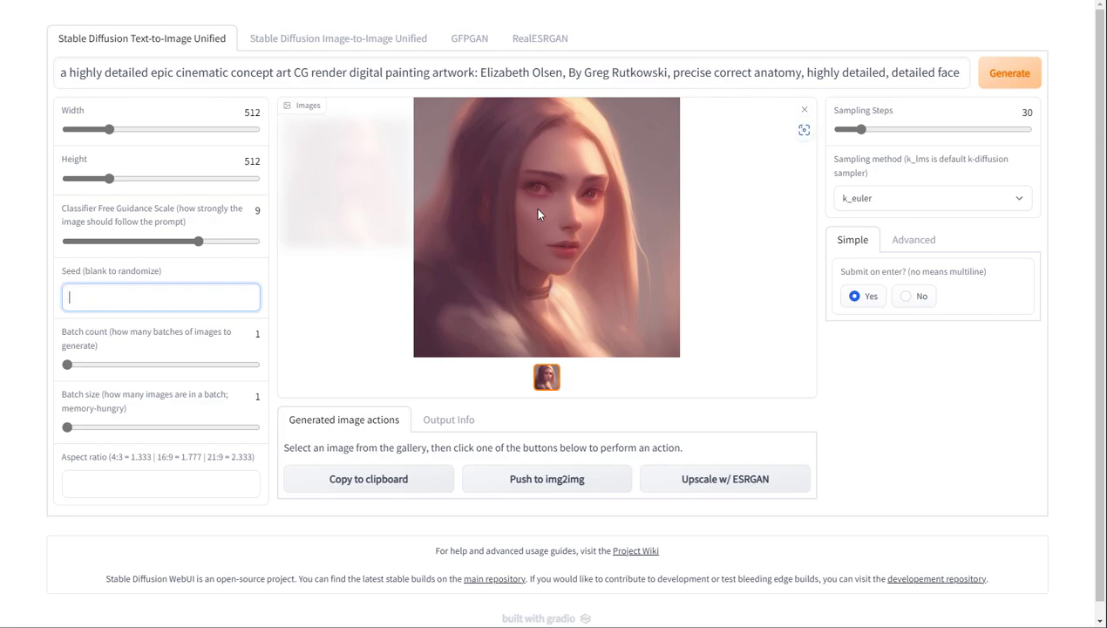
pyautogui.click(451, 422)
pyautogui.scroll(-2, 454, 422)
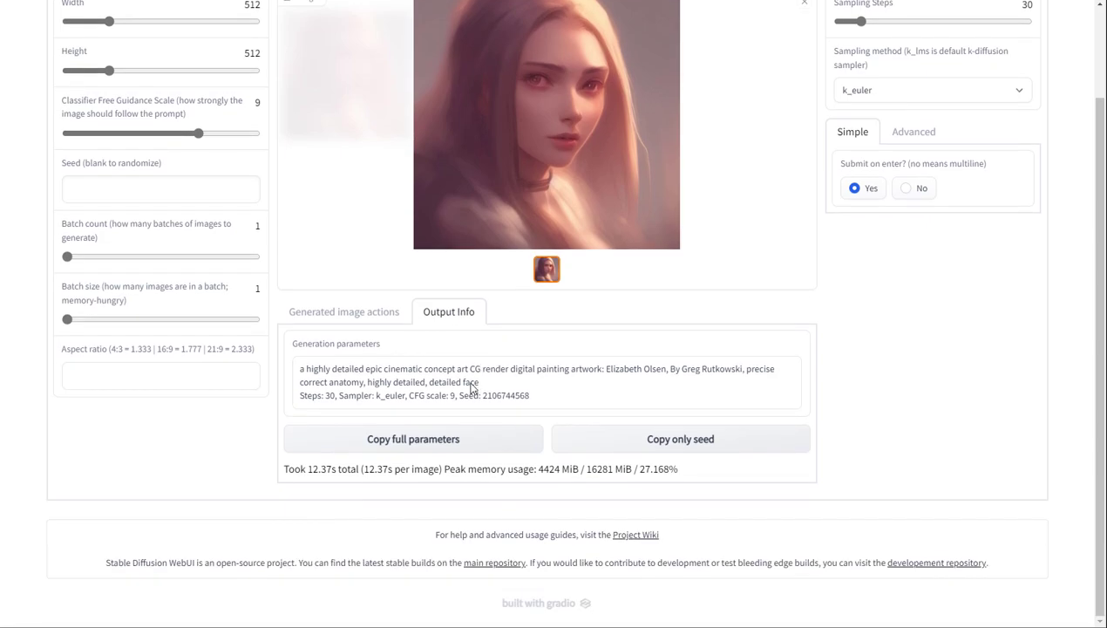
pyautogui.moveTo(460, 396); pyautogui.dragTo(530, 398)
pyautogui.scroll(2, 602, 122)
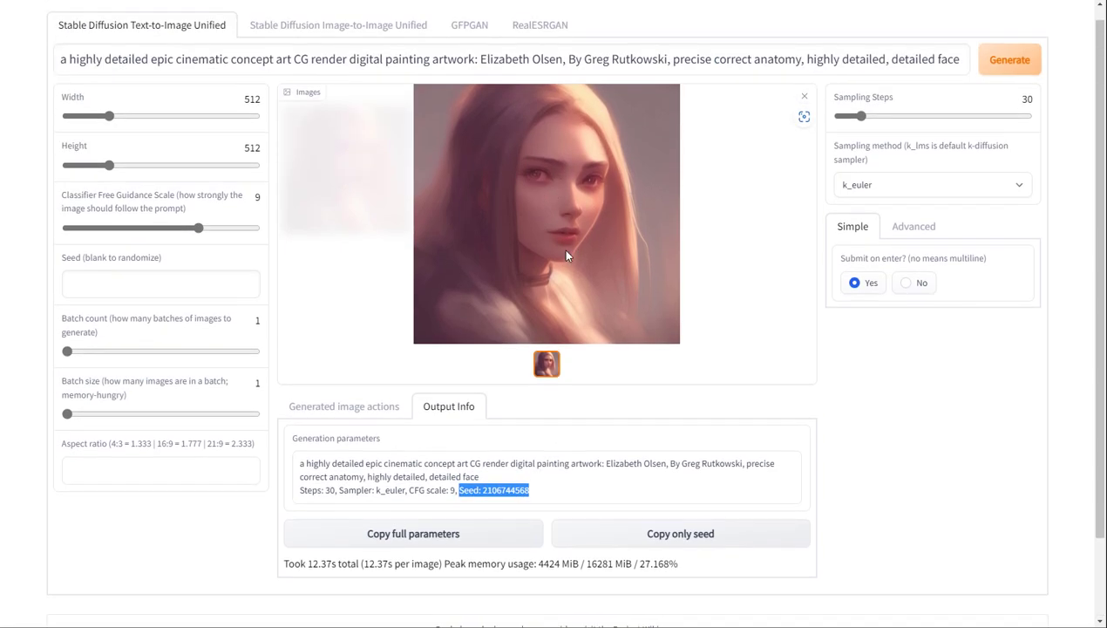
pyautogui.click(497, 491)
pyautogui.moveTo(484, 495); pyautogui.dragTo(530, 494)
pyautogui.hotkey('ctrl', 'c')
pyautogui.click(95, 275)
pyautogui.hotkey('ctrl', 'v')
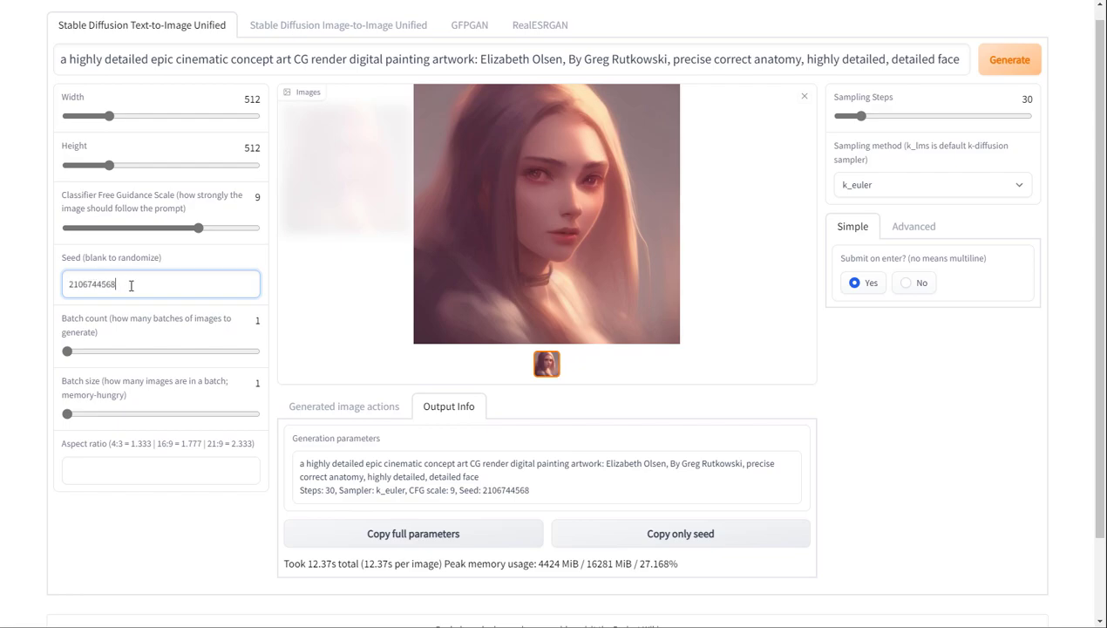
# Generate the portrait again using the copied seed with the other settings unchanged
pyautogui.moveTo(131, 285); pyautogui.dragTo(74, 285)
pyautogui.click(1009, 60)
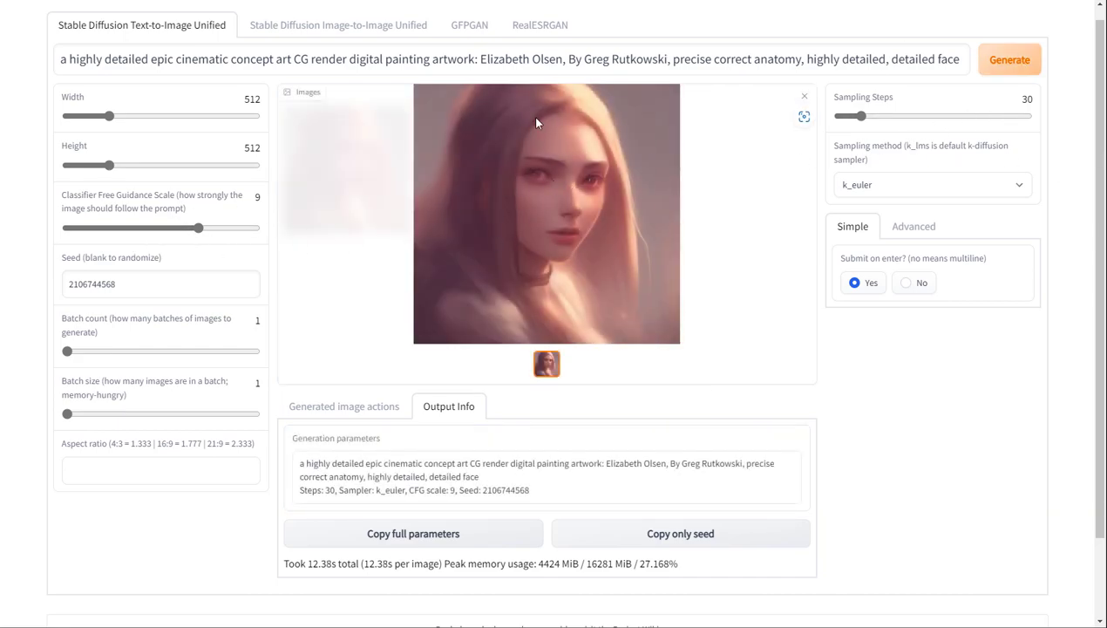
pyautogui.click(132, 288)
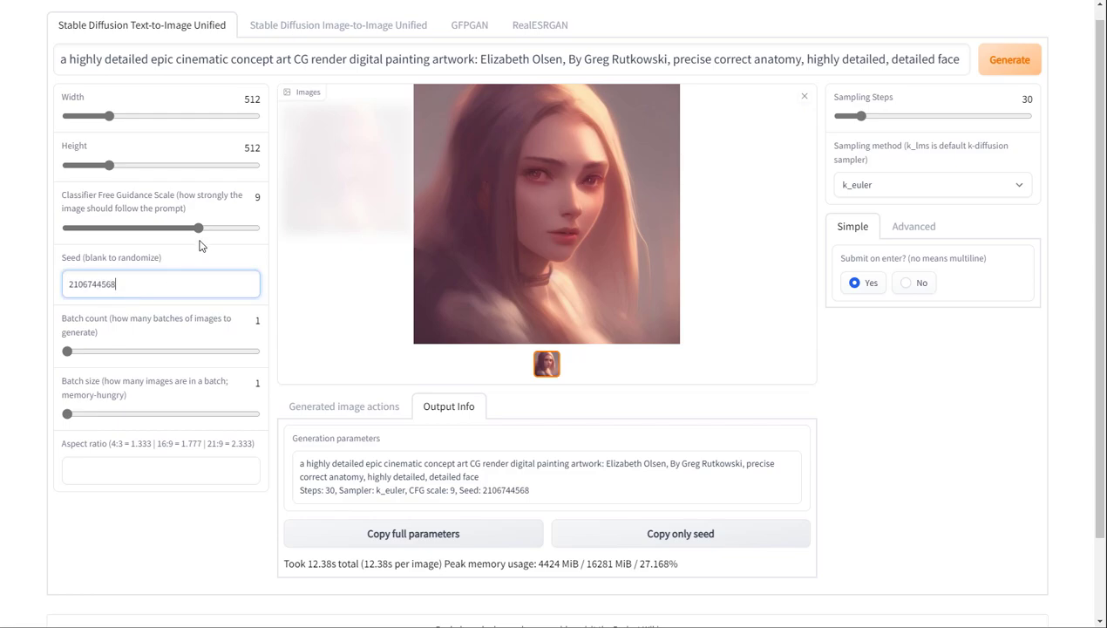
# Raise the sampling steps to 70 and regenerate the portrait with the same seed
pyautogui.moveTo(199, 227)
pyautogui.mouseDown()
pyautogui.moveTo(166, 228)
pyautogui.moveTo(194, 228)
pyautogui.mouseUp()
pyautogui.moveTo(861, 116); pyautogui.dragTo(889, 122)
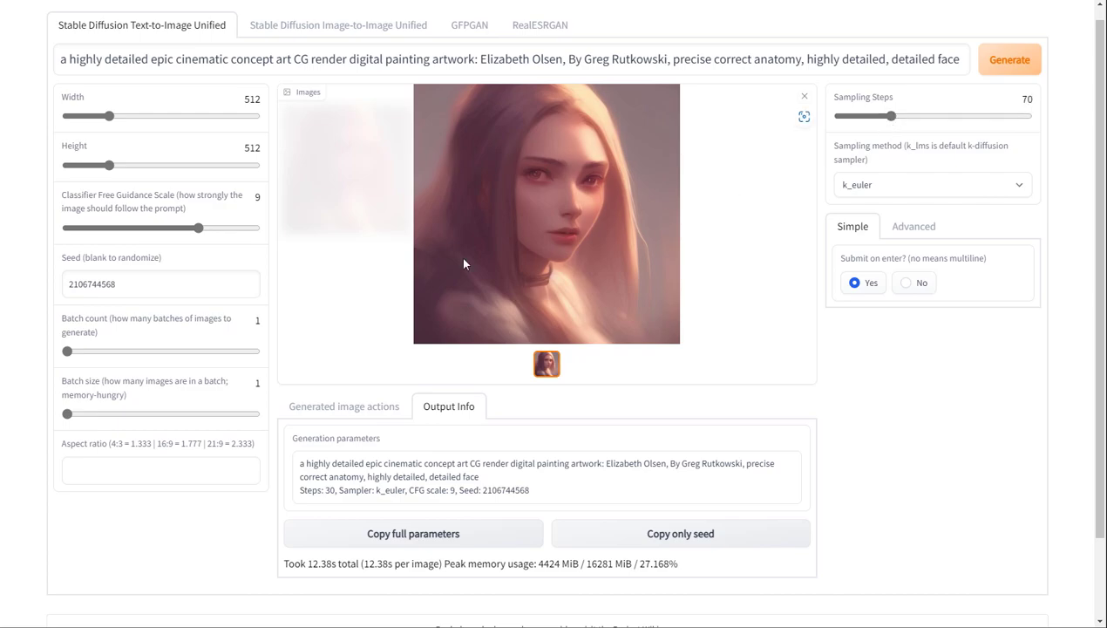
pyautogui.click(151, 291)
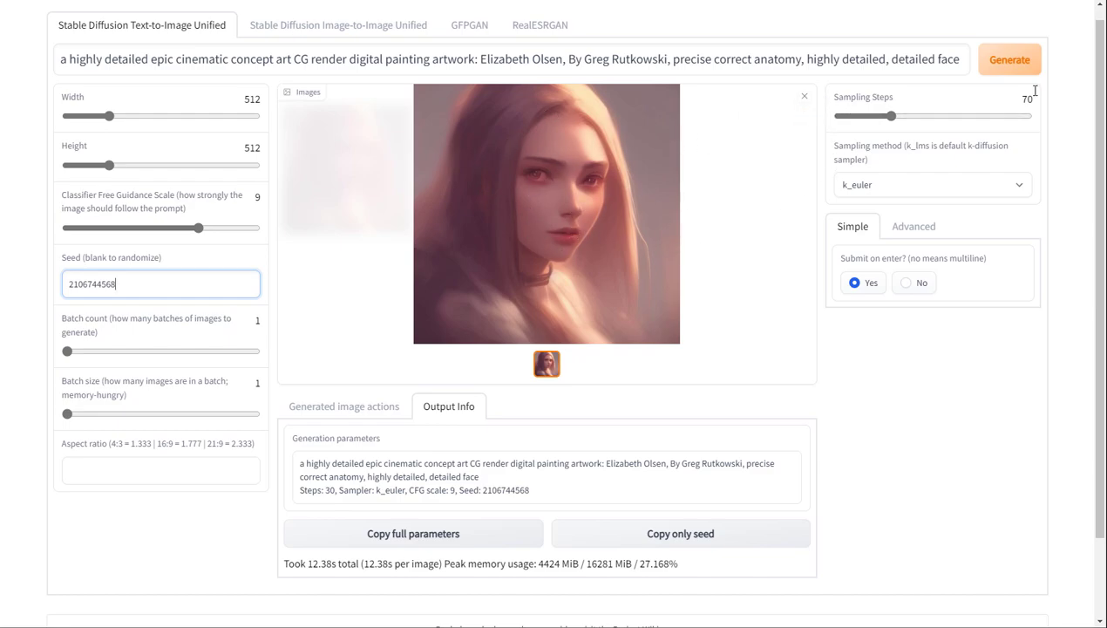
pyautogui.click(1016, 61)
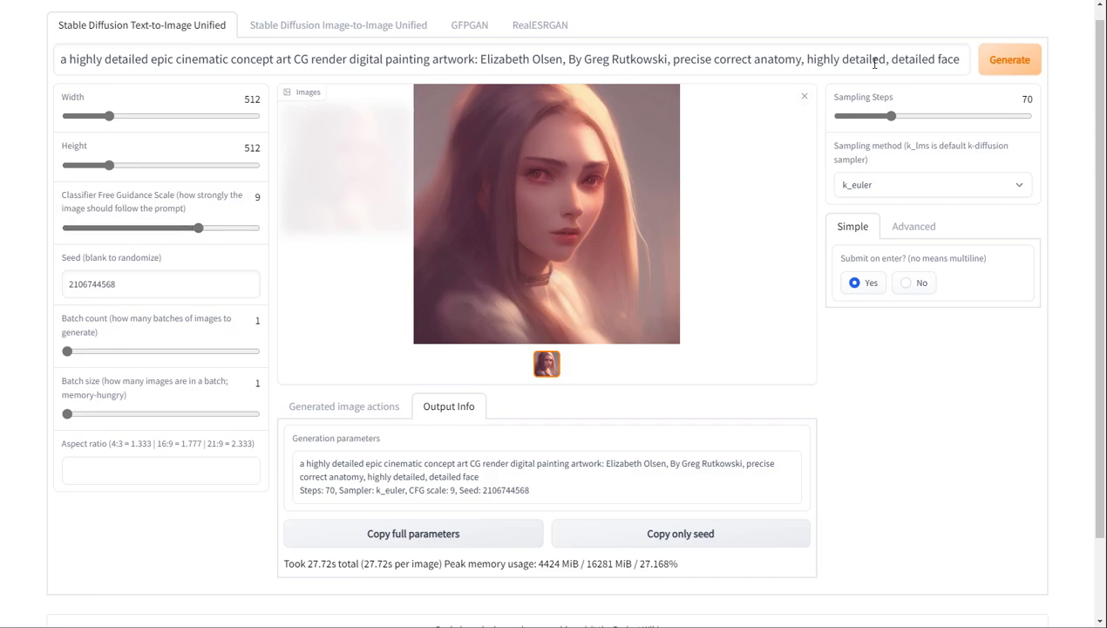
# Increase the Classifier Free Guidance Scale to 15 and regenerate the portrait from the same seed
pyautogui.moveTo(199, 228); pyautogui.dragTo(215, 231)
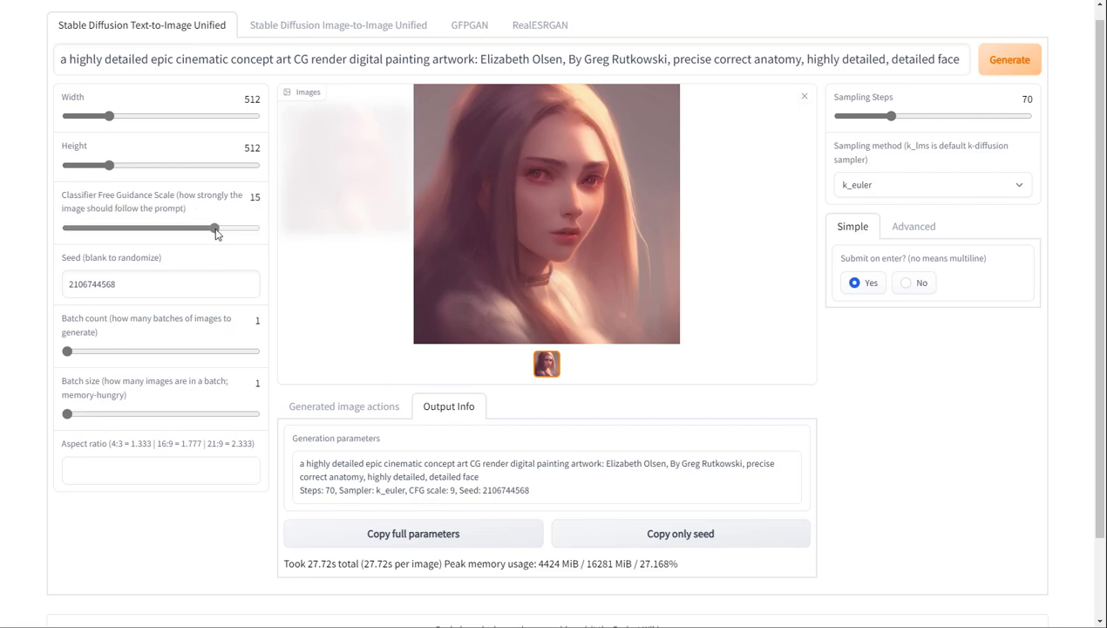
pyautogui.click(997, 64)
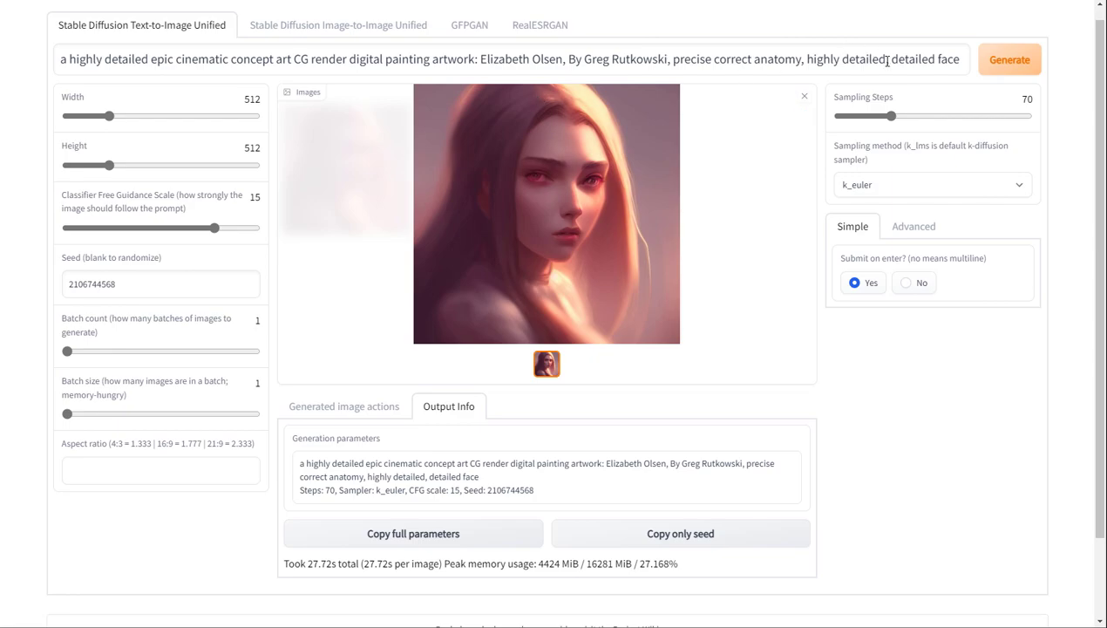
# Remove "detailed face" from the end of the prompt and regenerate the portrait
pyautogui.moveTo(892, 61); pyautogui.dragTo(976, 63)
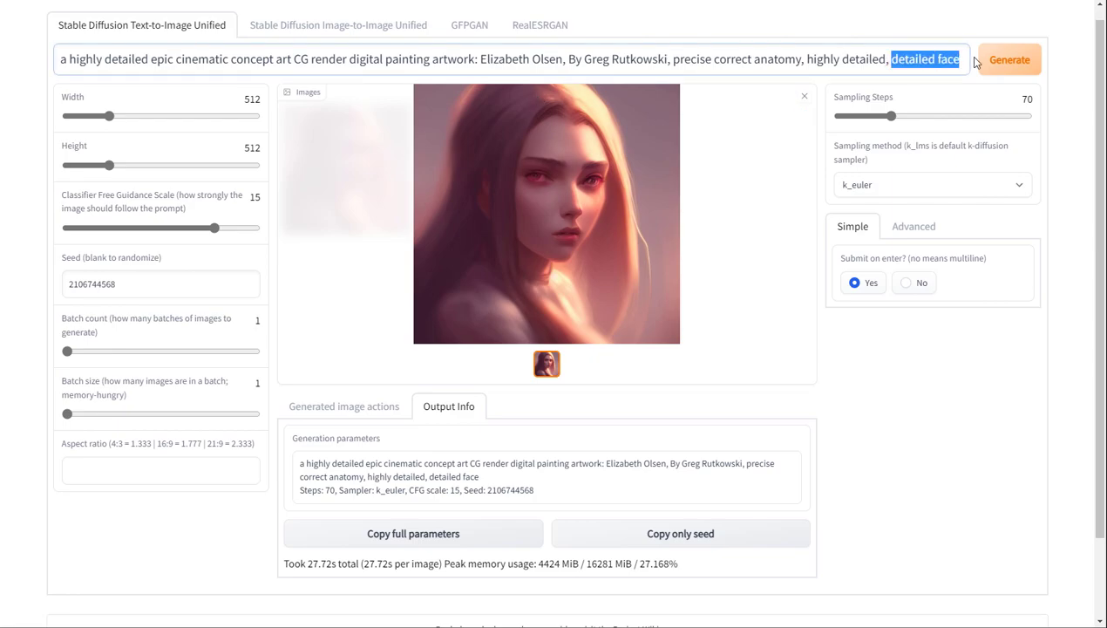
pyautogui.press('BackSpace')
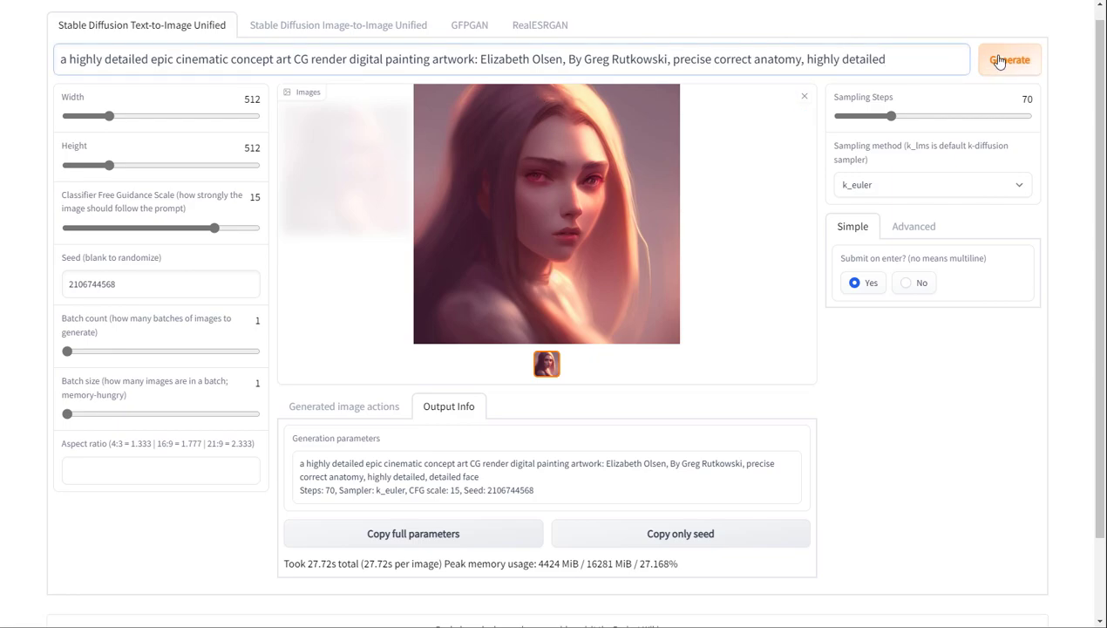
pyautogui.click(996, 58)
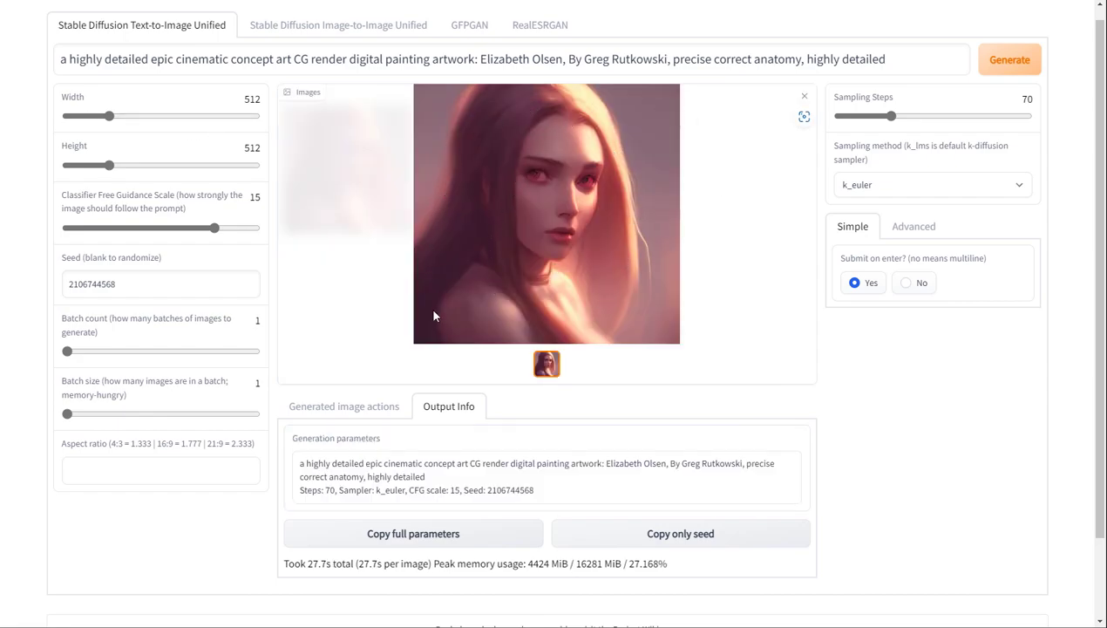
# Clear the fixed seed so it is randomized and generate a new portrait
pyautogui.moveTo(59, 256); pyautogui.dragTo(80, 257)
pyautogui.click(109, 286)
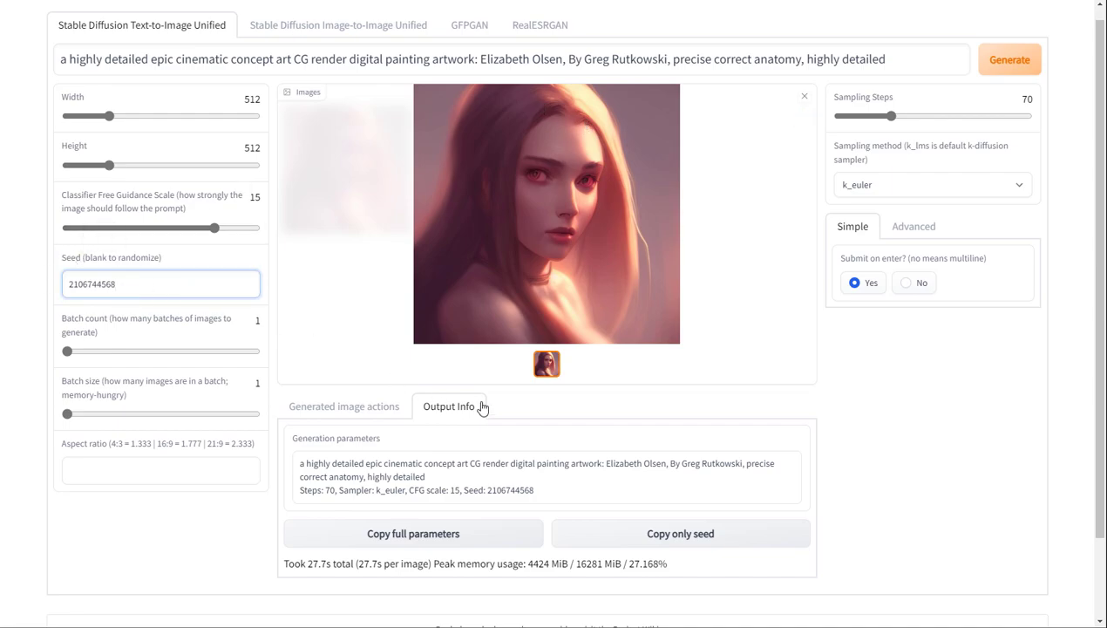
pyautogui.moveTo(542, 498); pyautogui.dragTo(485, 494)
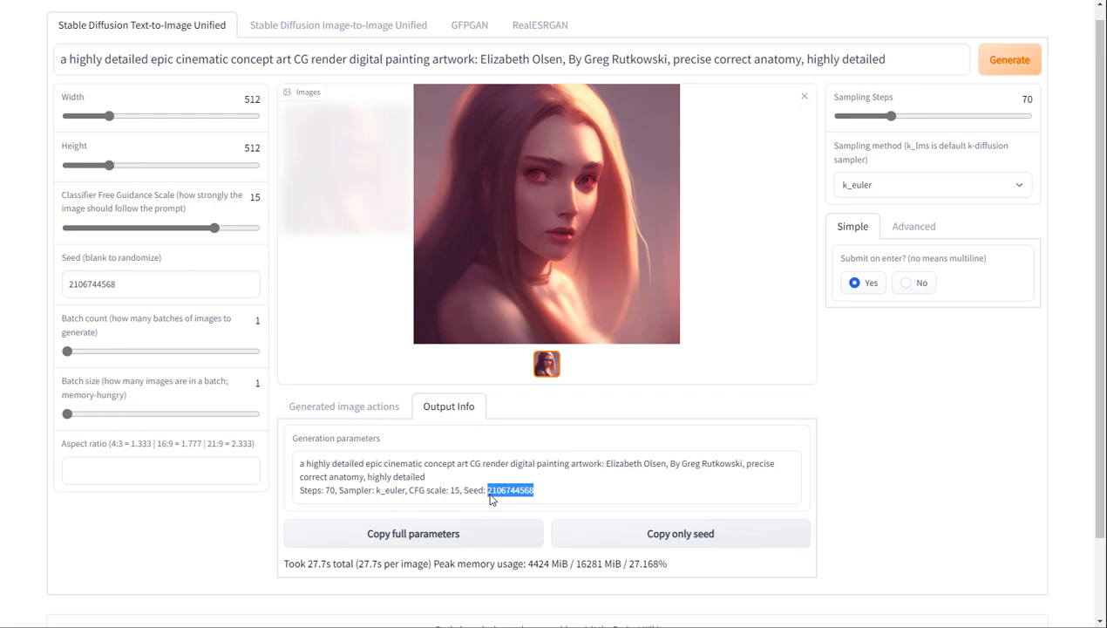
pyautogui.moveTo(126, 287); pyautogui.dragTo(48, 295)
pyautogui.press('BackSpace')
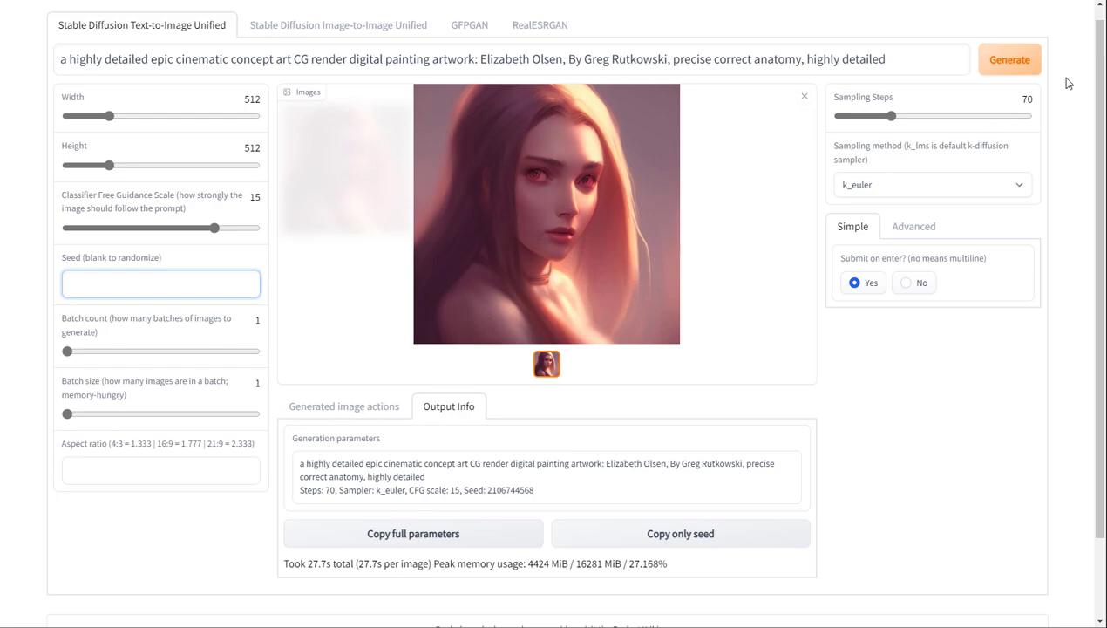
pyautogui.click(1016, 63)
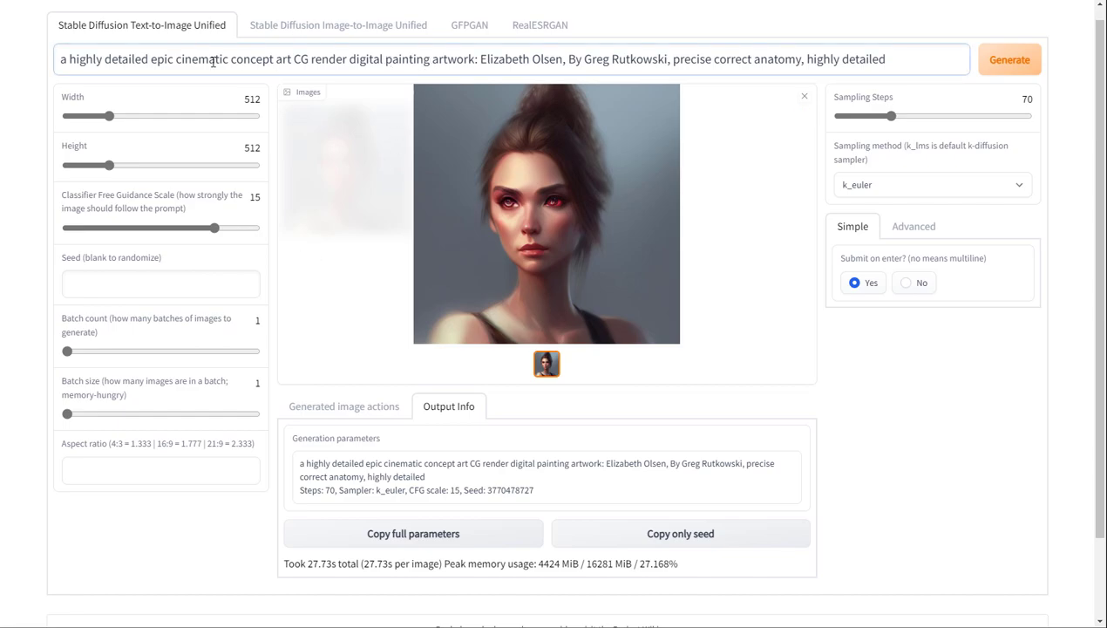
# Switch to Lexica, close the open wood elf image and browse the gallery of Stable Diffusion examples for prompt ideas, then return to the web UI
pyautogui.moveTo(59, 59); pyautogui.dragTo(915, 57)
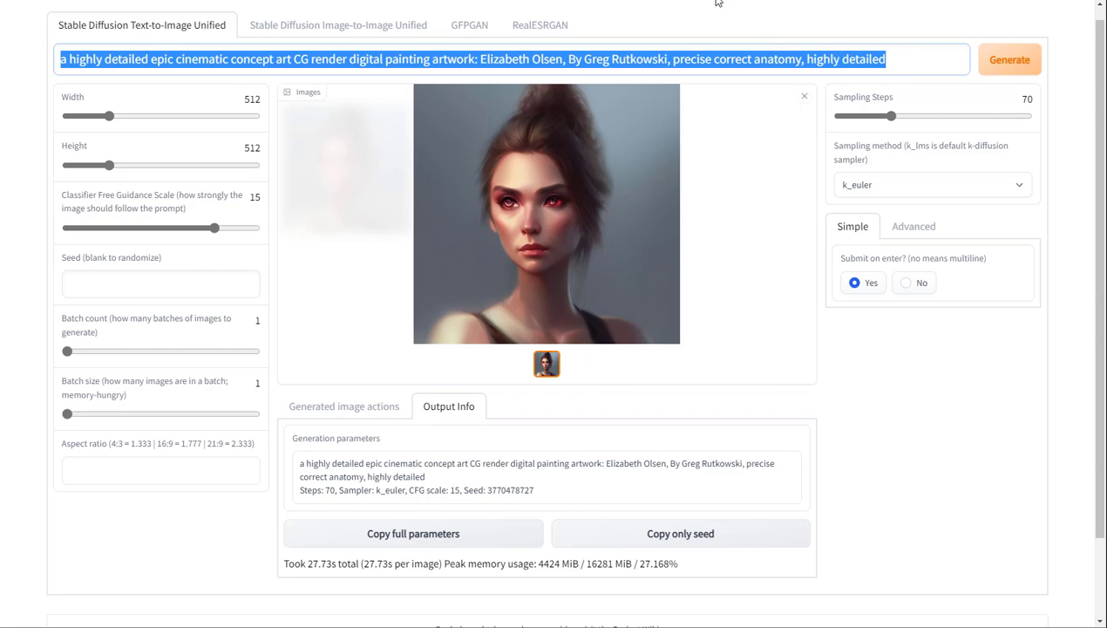
pyautogui.click(750, 1)
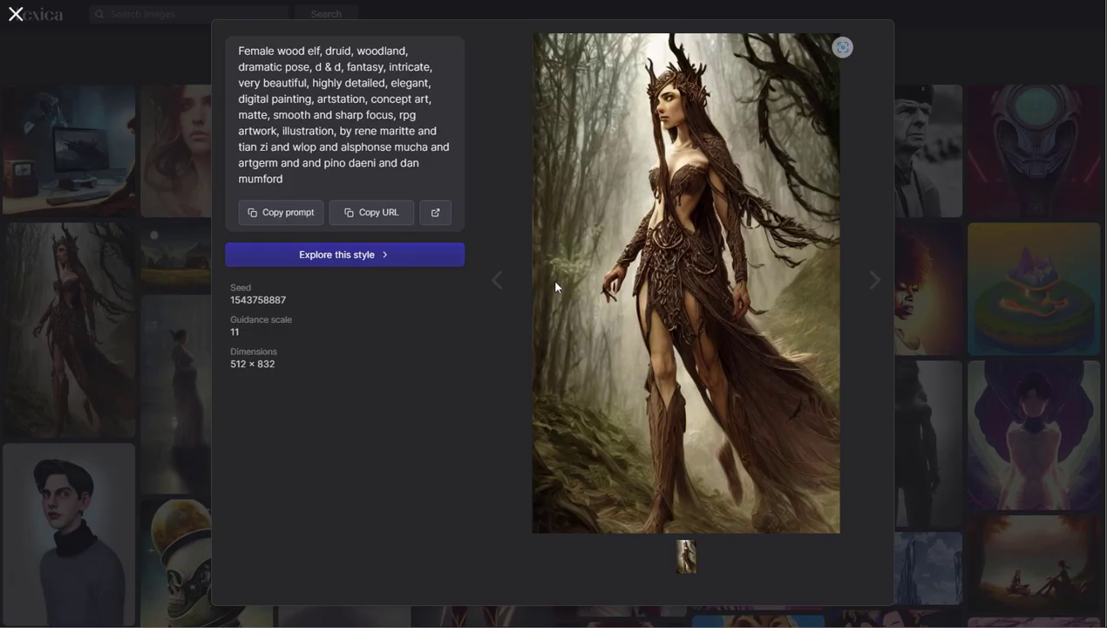
pyautogui.click(64, 53)
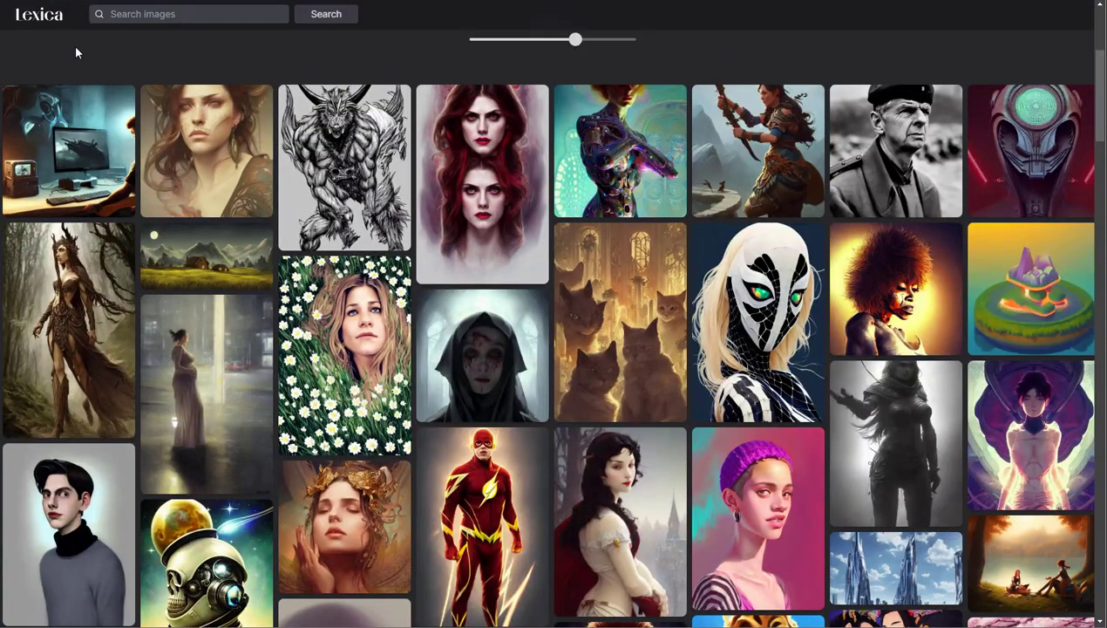
pyautogui.scroll(-5, 595, 395)
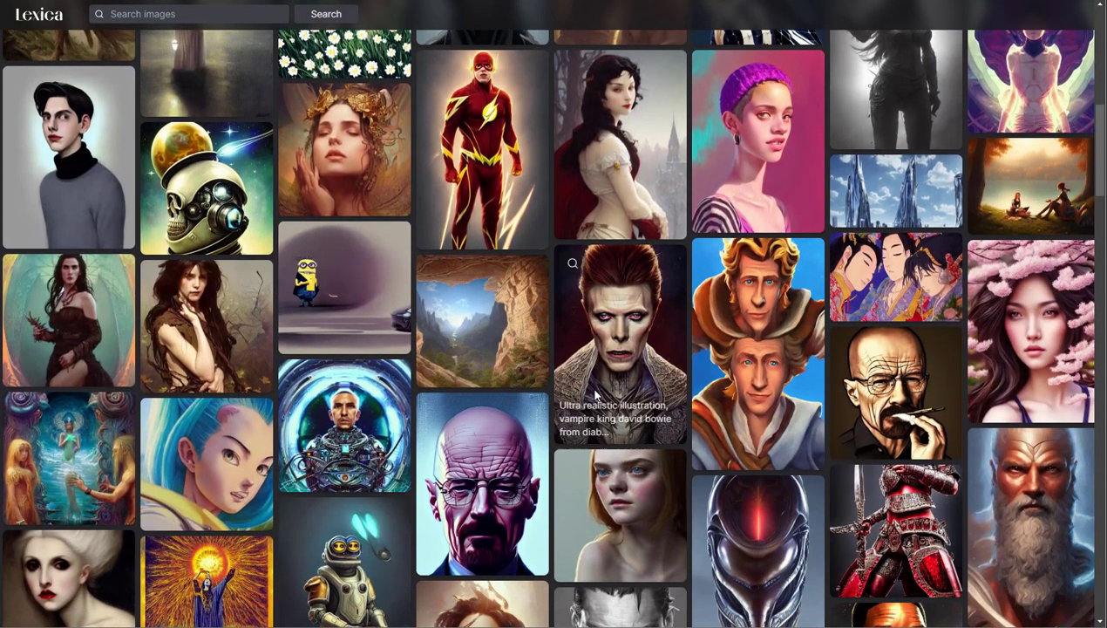
pyautogui.scroll(2, 595, 396)
pyautogui.scroll(2, 593, 395)
pyautogui.scroll(3, 667, 100)
pyautogui.click(423, 229)
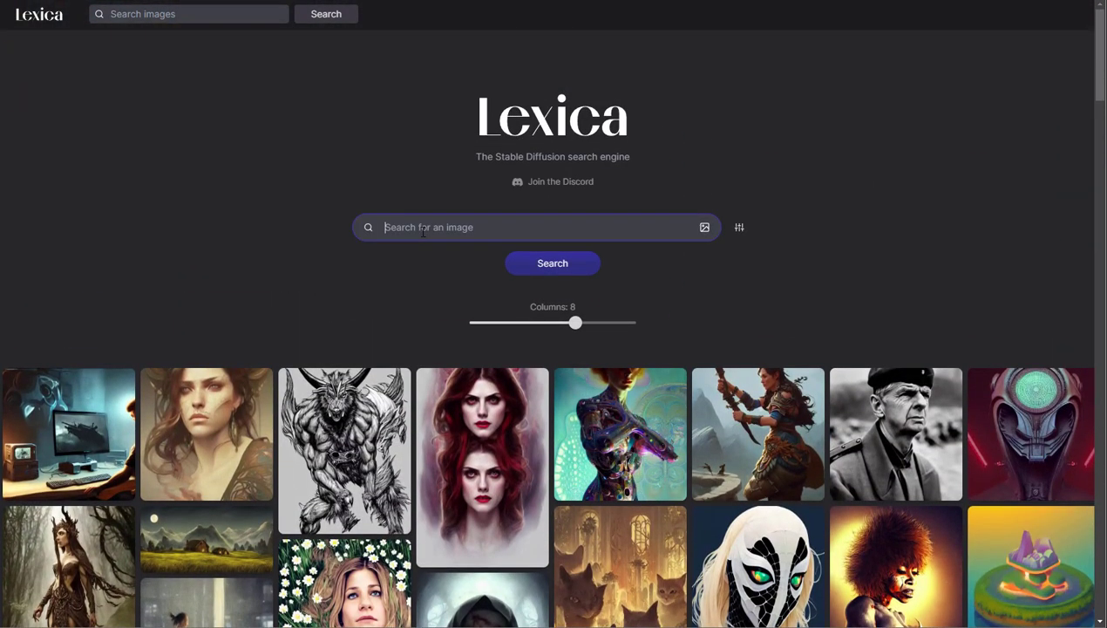
pyautogui.click(611, 1)
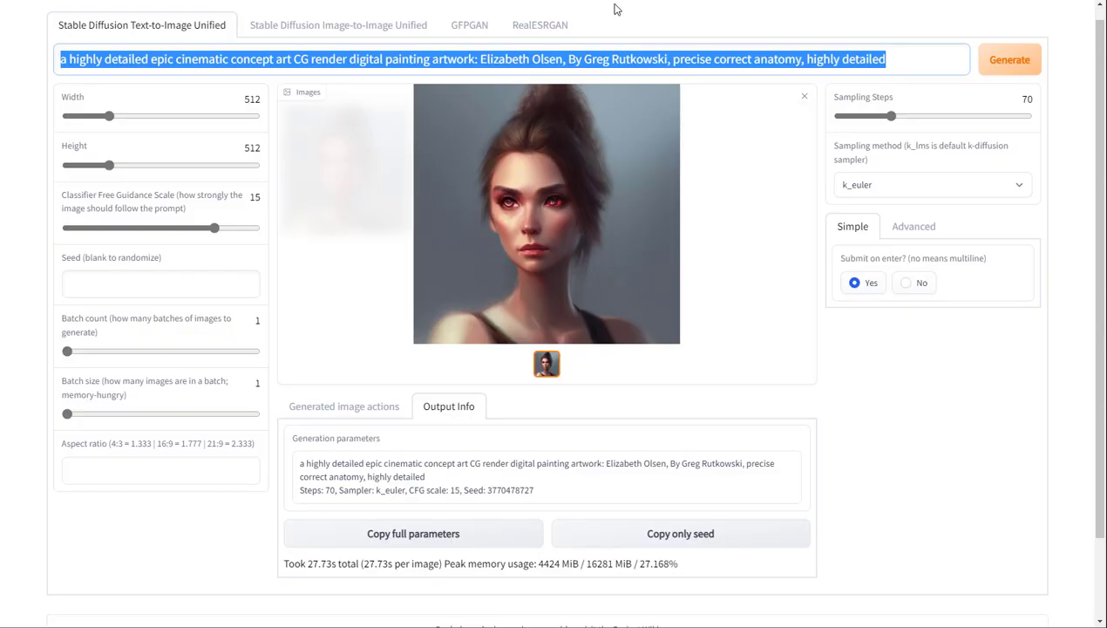
pyautogui.click(385, 54)
pyautogui.click(526, 54)
pyautogui.press('End')
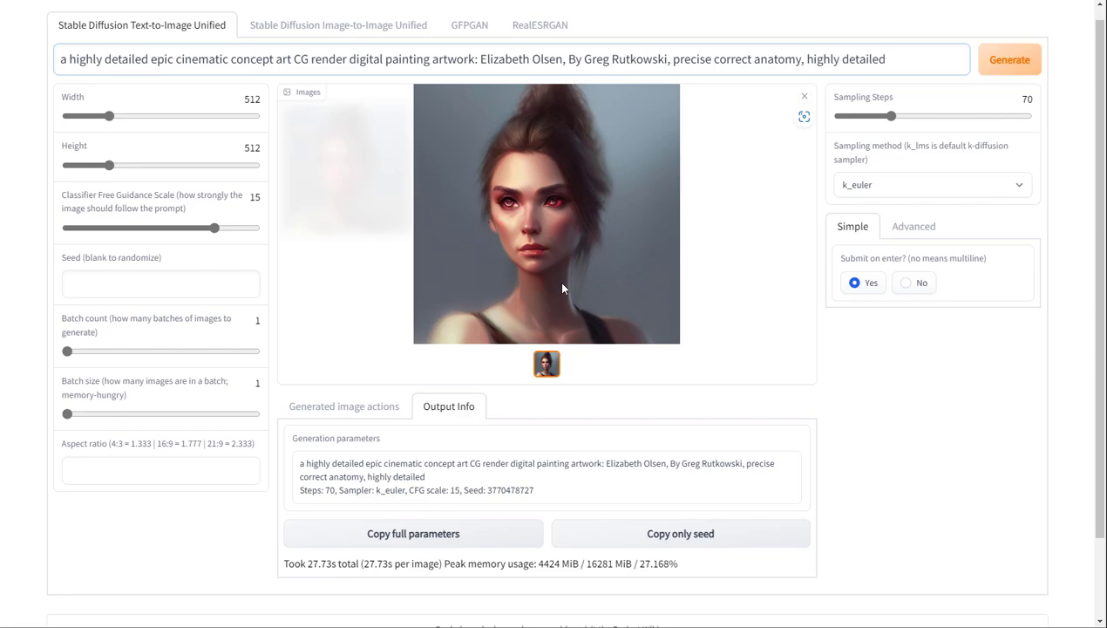
pyautogui.click(565, 165)
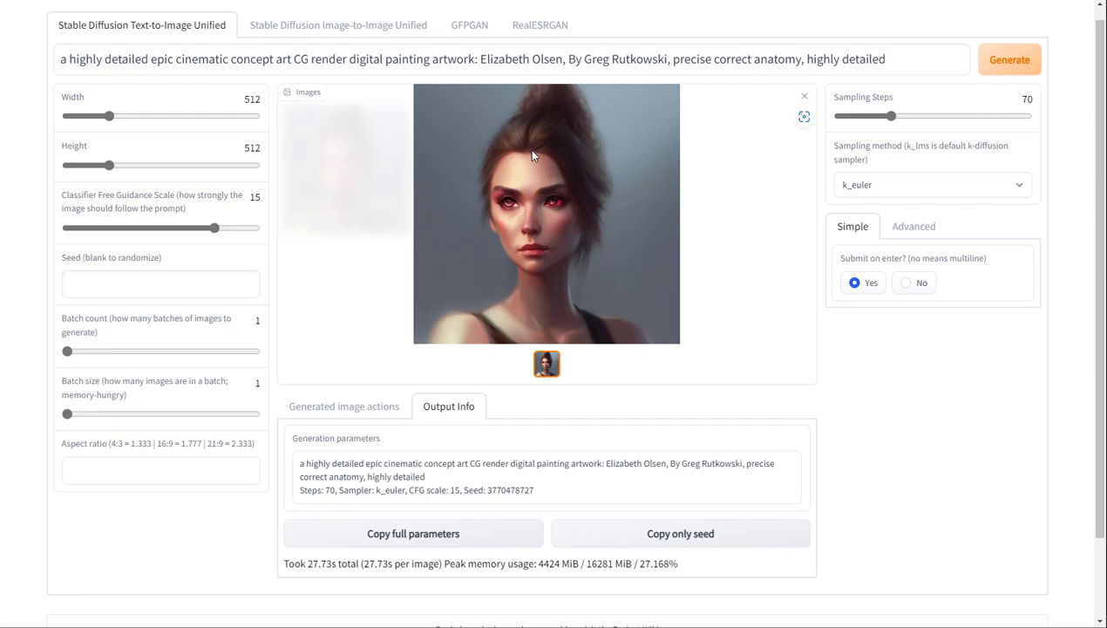